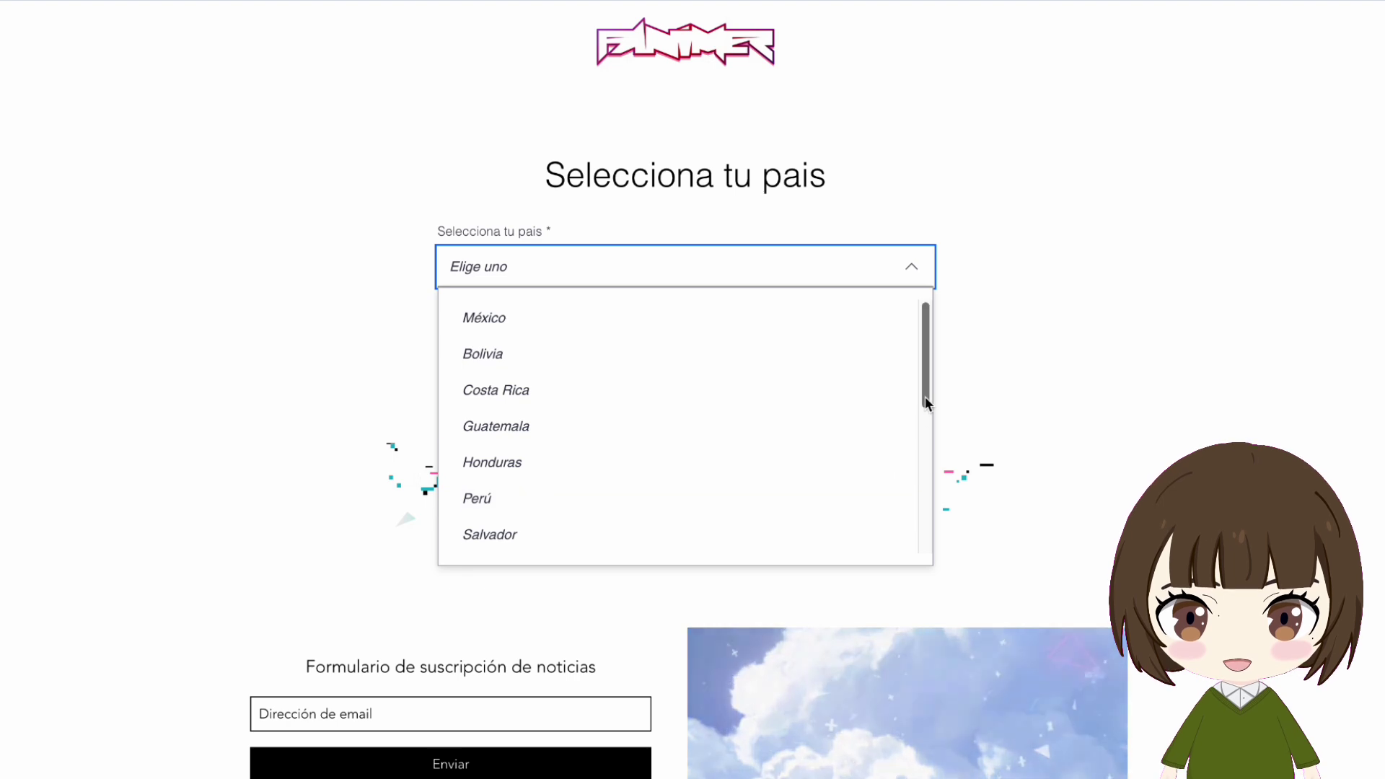
Look through the available countries and select México as the country
{"action": "left_click_drag", "start_coordinate": [925, 396], "coordinate": [925, 436]}
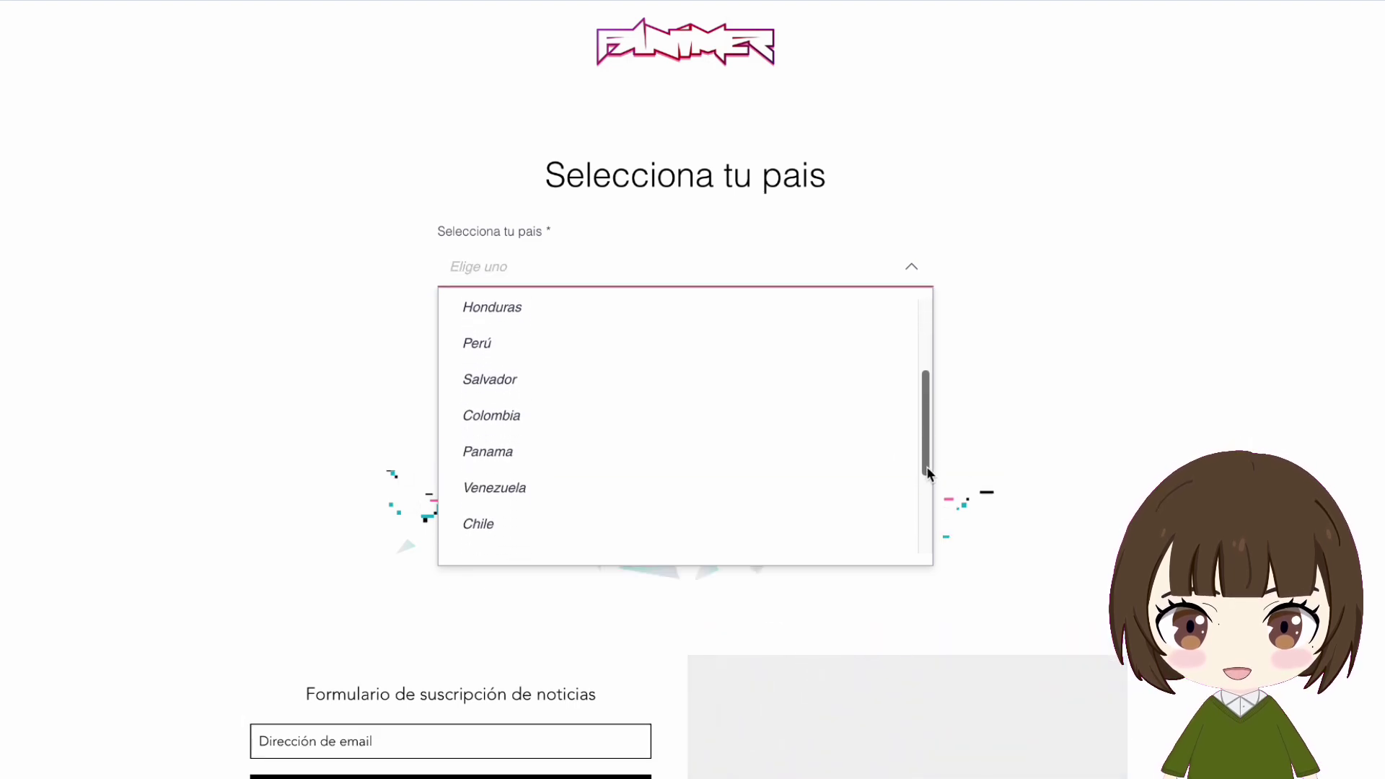
{"action": "left_click_drag", "start_coordinate": [926, 491], "coordinate": [926, 393]}
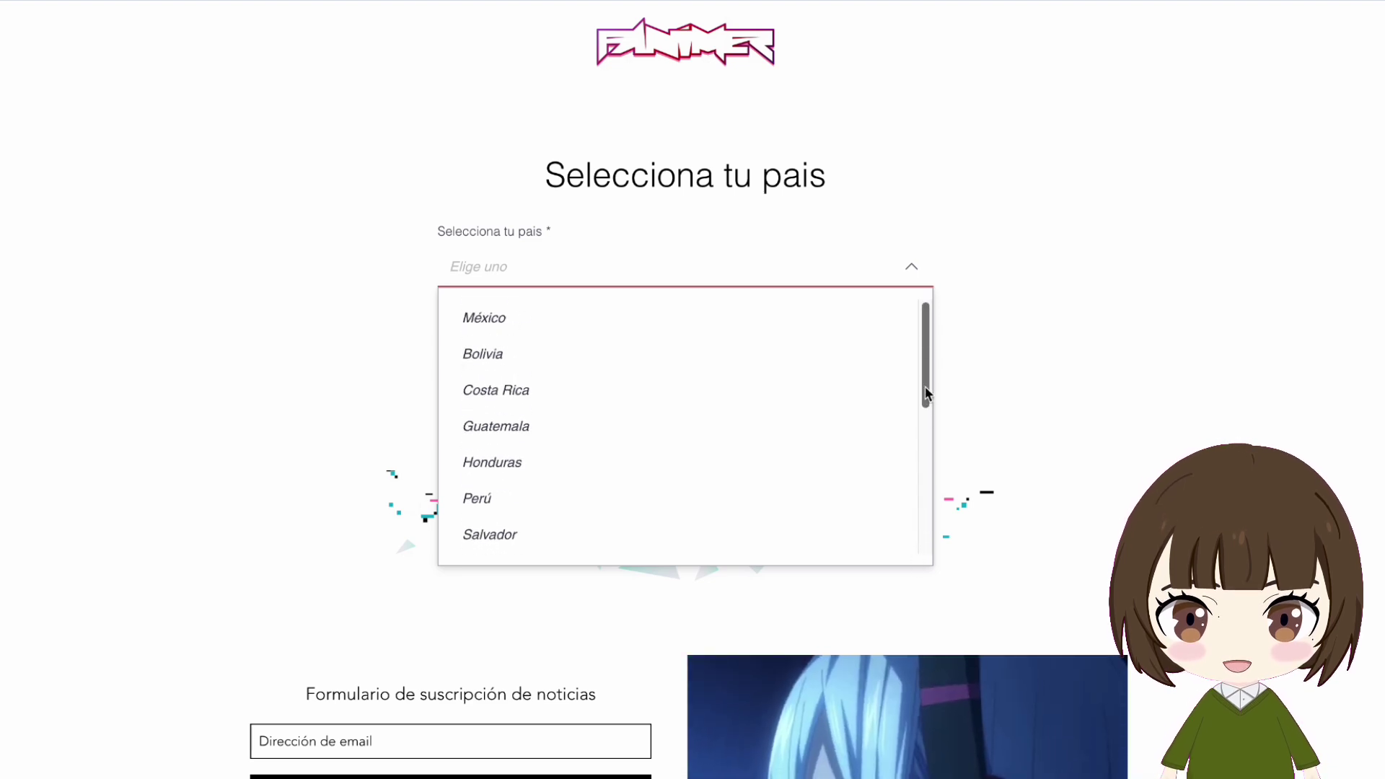
{"action": "left_click", "coordinate": [649, 318]}
Choose Cinepolis Carrousel as the cinema and continue to the ticket details
{"action": "left_click", "coordinate": [784, 436]}
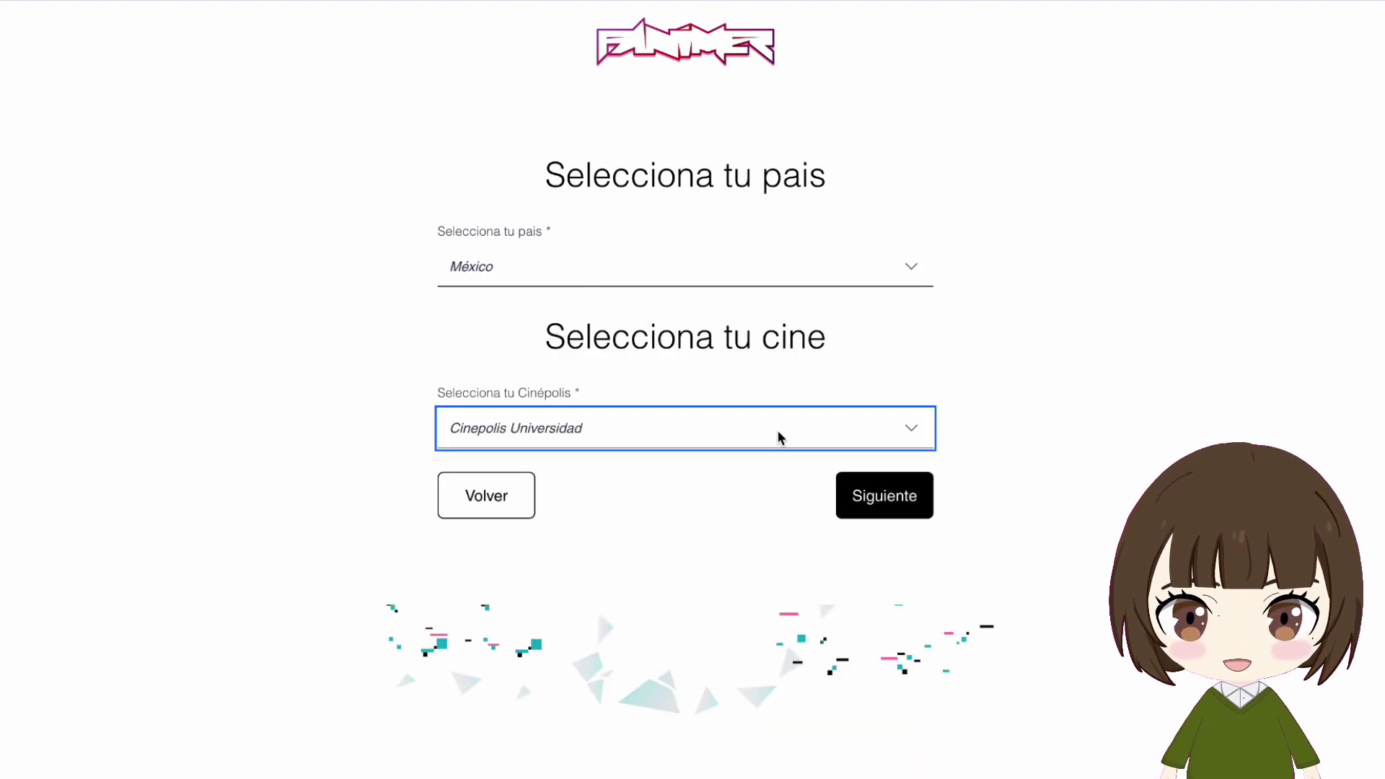
{"action": "left_click_drag", "start_coordinate": [926, 534], "coordinate": [930, 622]}
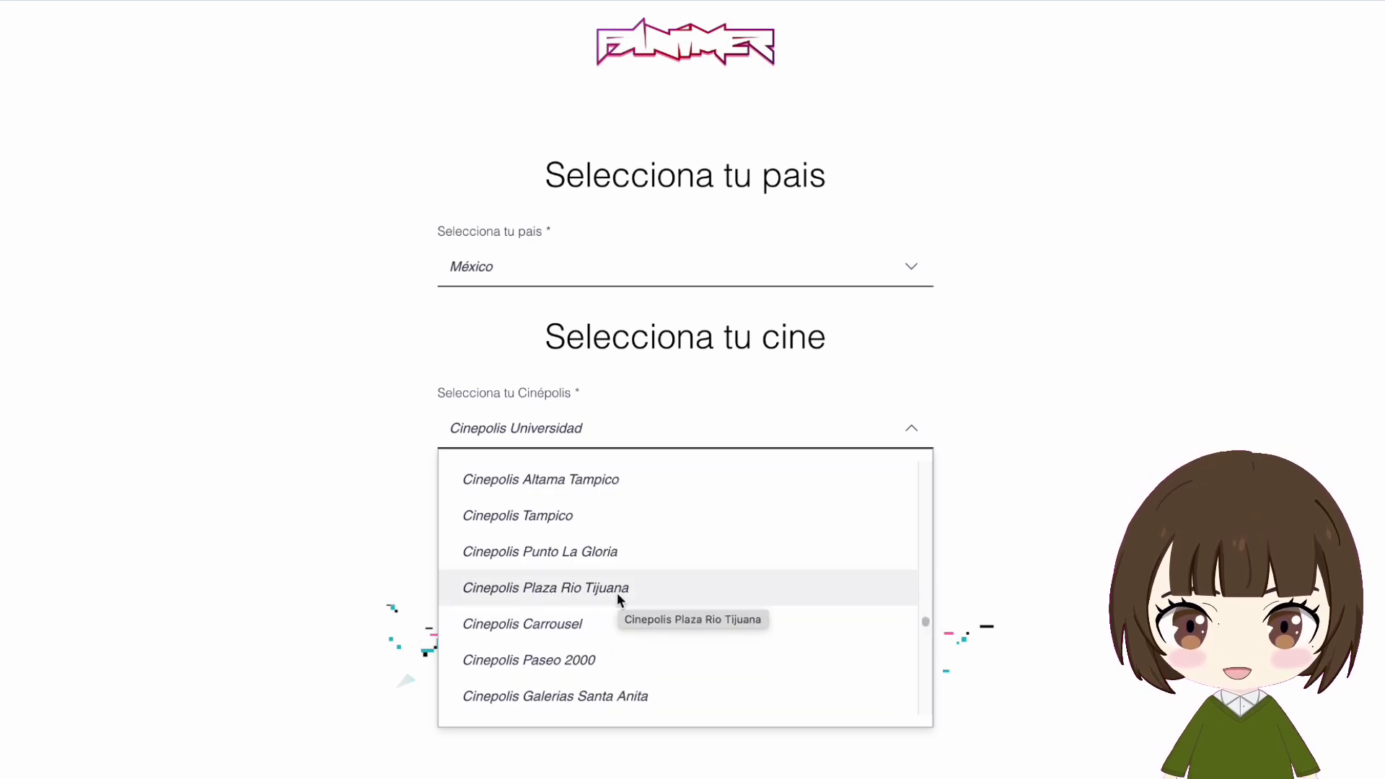
{"action": "left_click", "coordinate": [596, 624]}
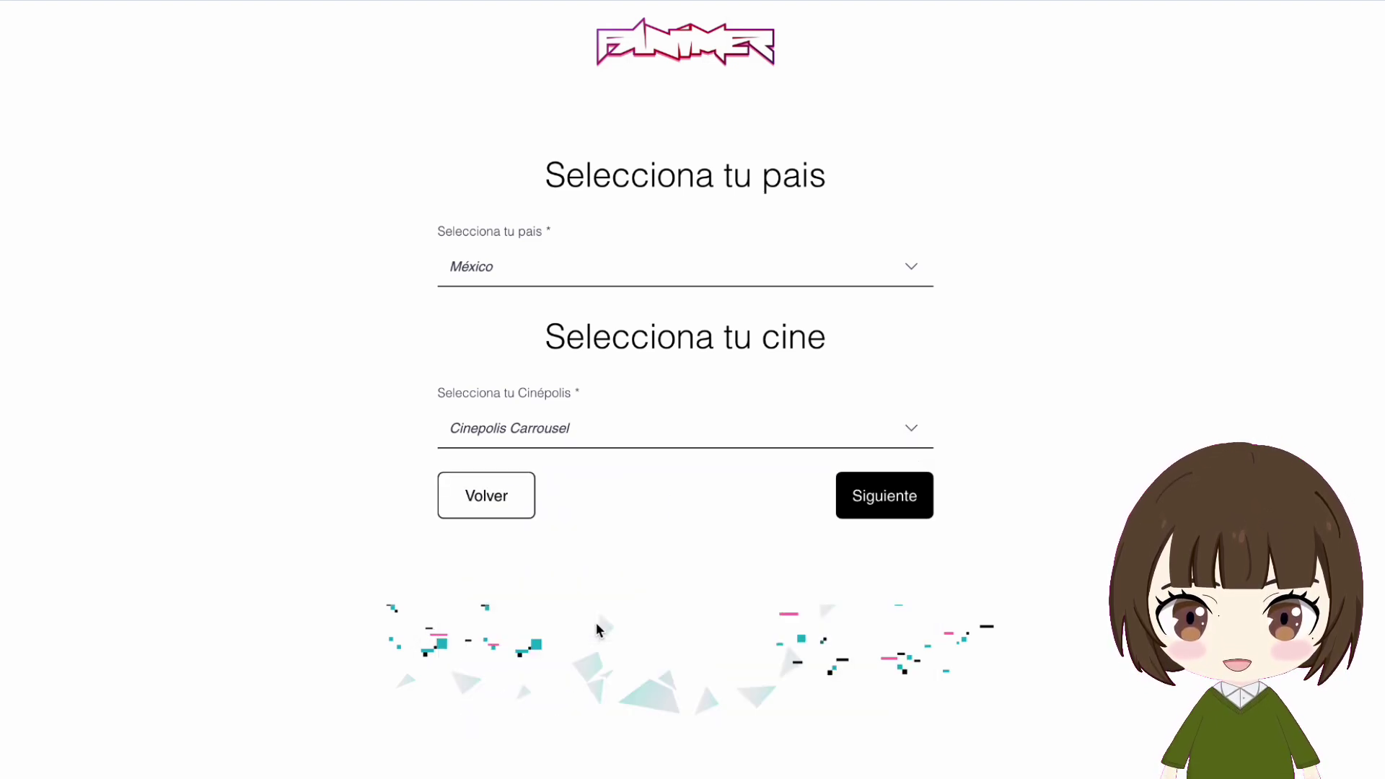
{"action": "left_click", "coordinate": [898, 513]}
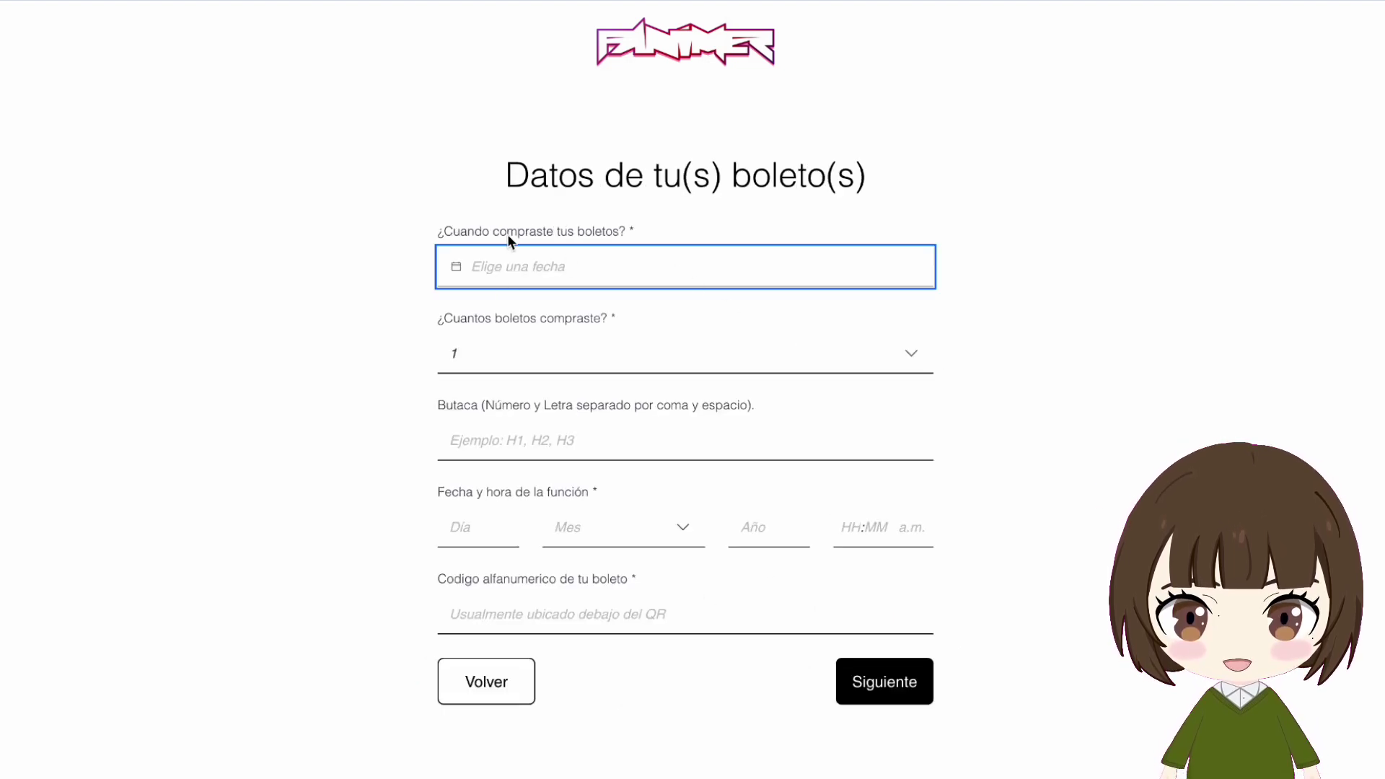
Set the ticket purchase date to 10/03/2025 and the number of tickets bought to 2
{"action": "left_click", "coordinate": [540, 271]}
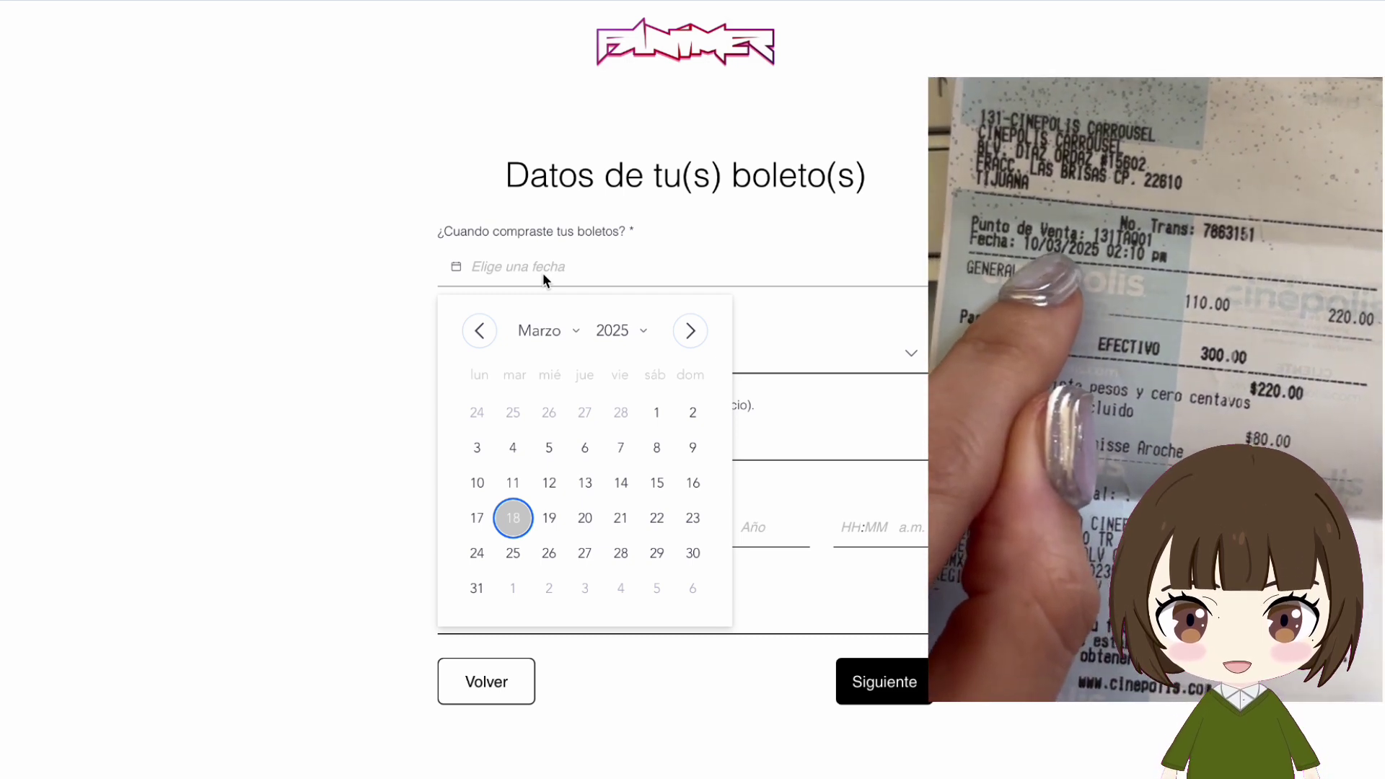
{"action": "left_click", "coordinate": [477, 482]}
{"action": "left_click", "coordinate": [598, 351]}
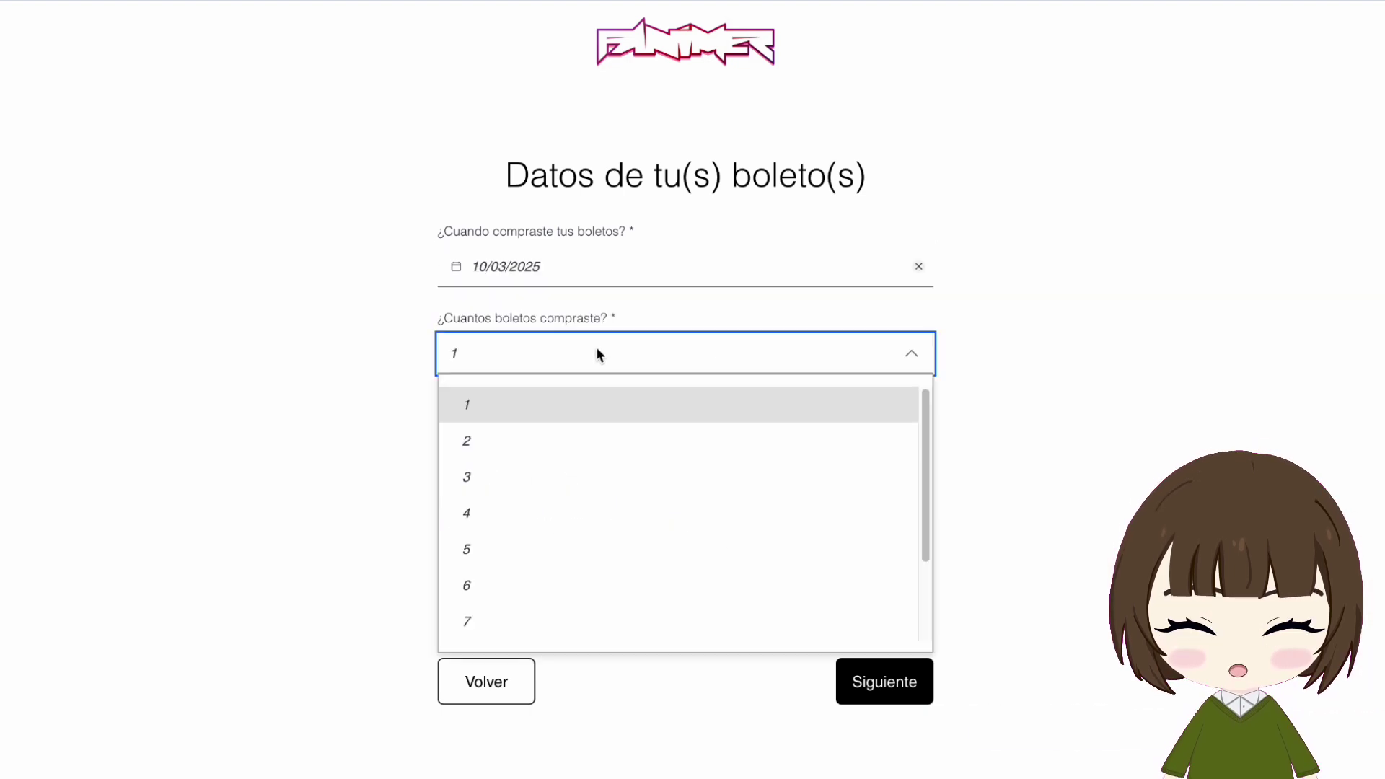
{"action": "left_click", "coordinate": [490, 444]}
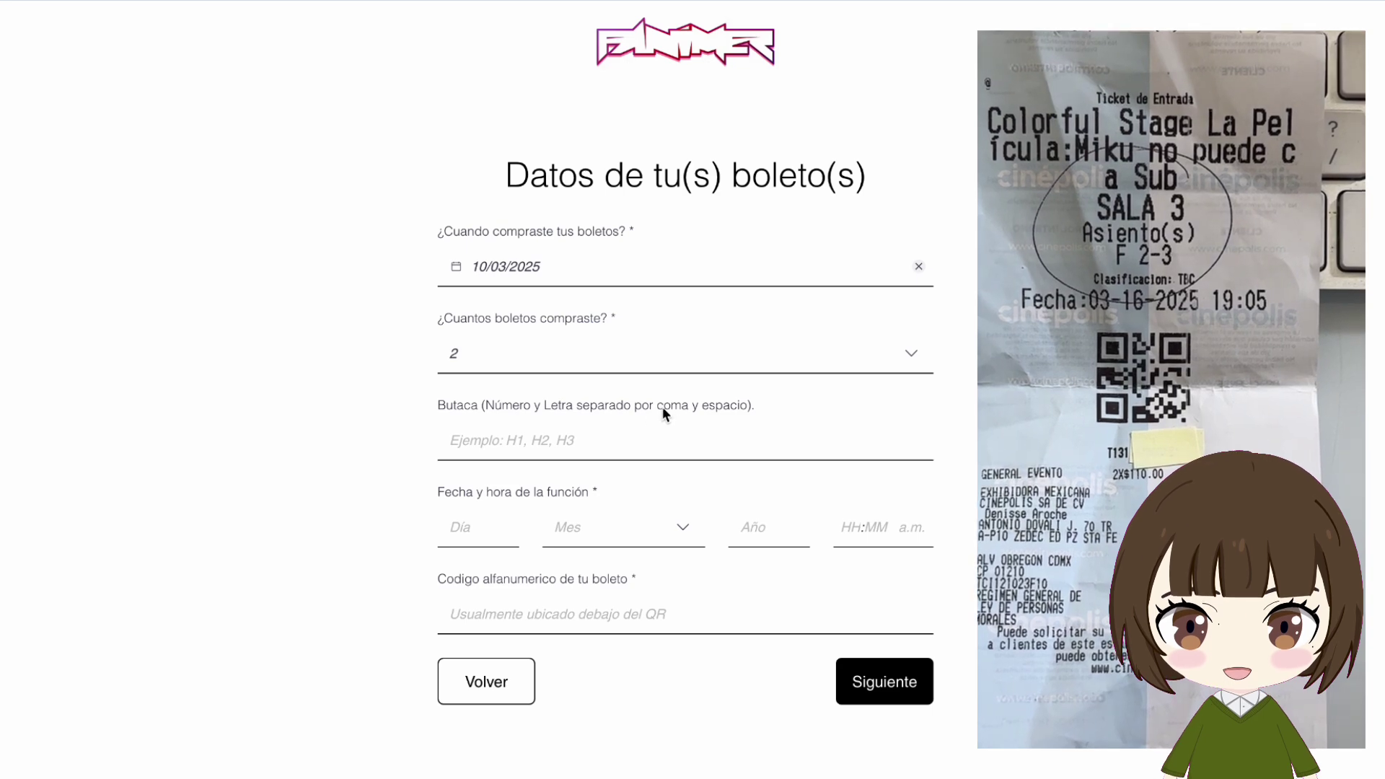
Enter F 2-3 as the seats for the tickets
{"action": "left_click", "coordinate": [568, 447]}
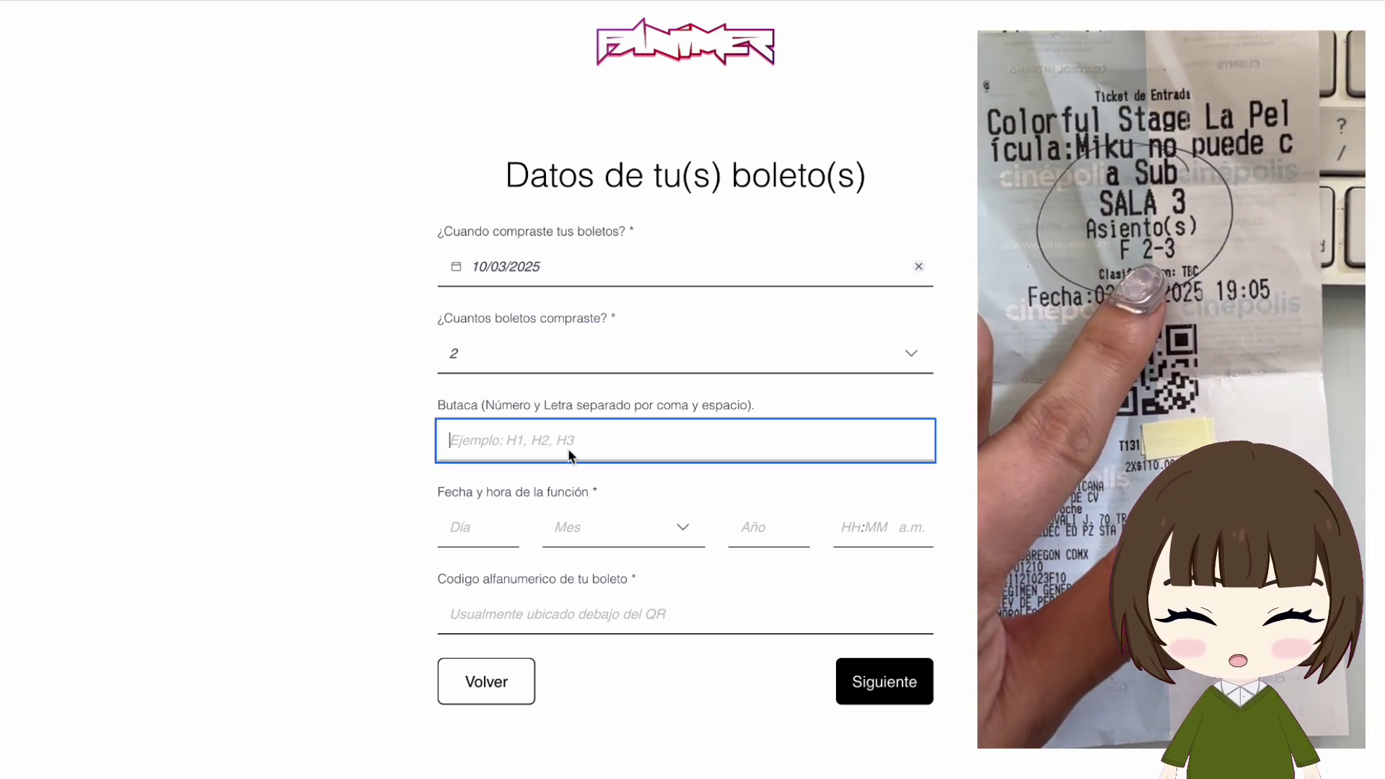
{"action": "type", "text": "F"}
{"action": "type", "text": "F 2"}
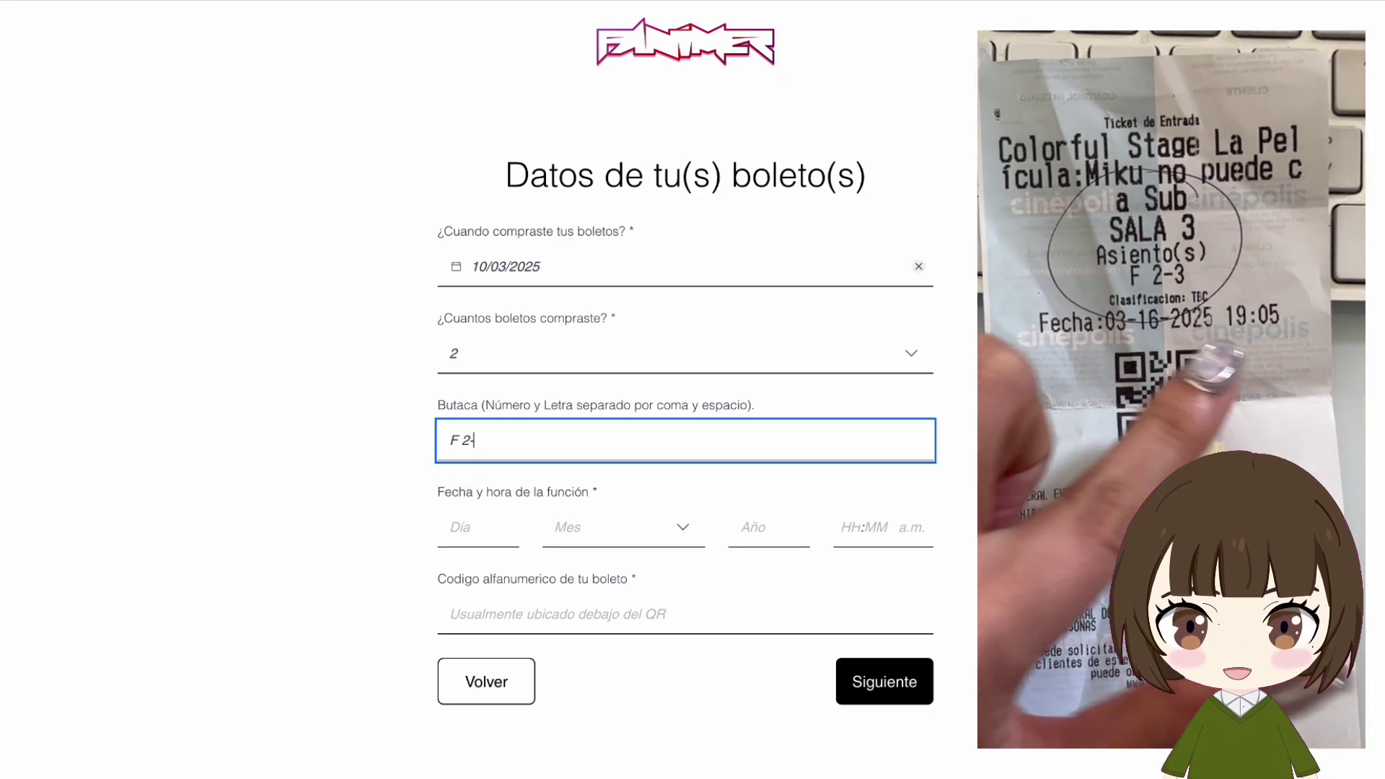
{"action": "type", "text": "-3"}
Set the date and time of the screening to 16 marzo 2025, 07:05 p.m
{"action": "left_click", "coordinate": [491, 542]}
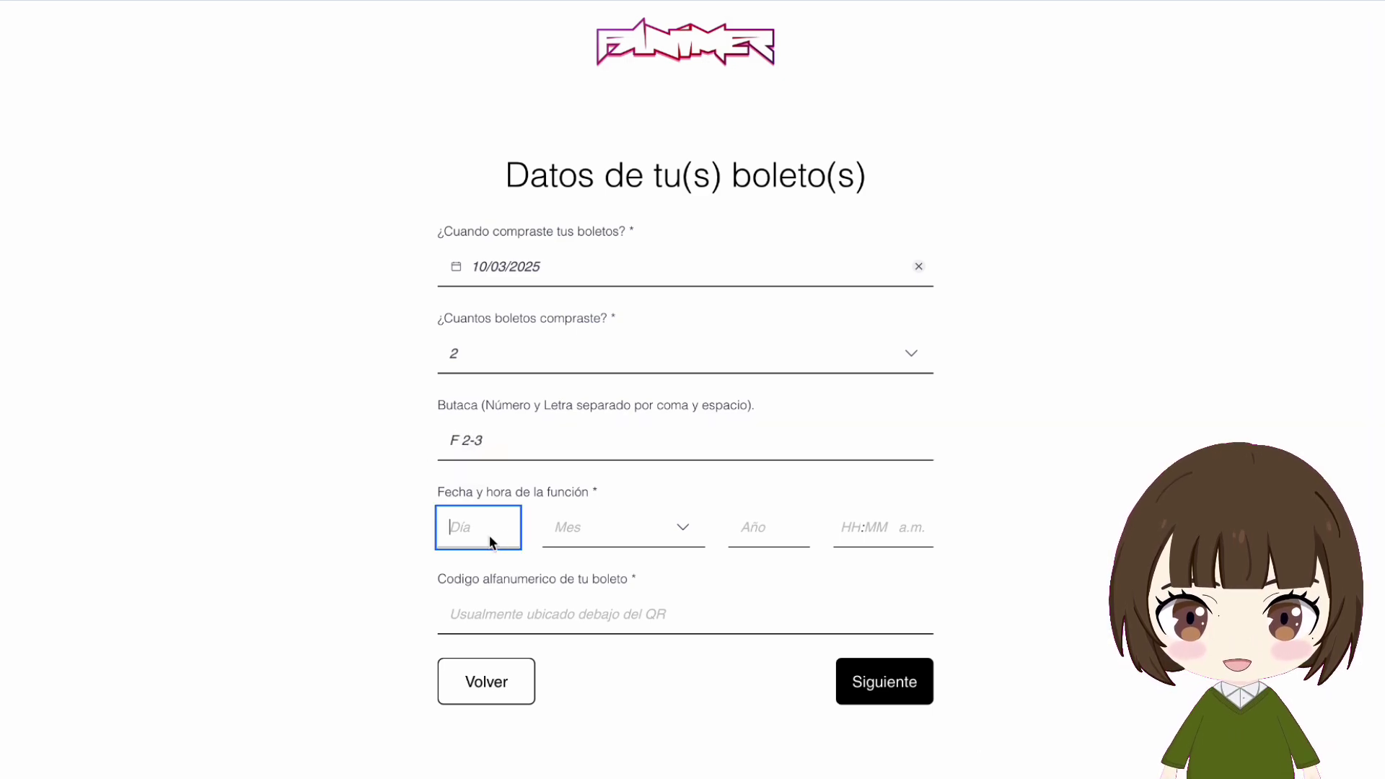
{"action": "left_click", "coordinate": [593, 544]}
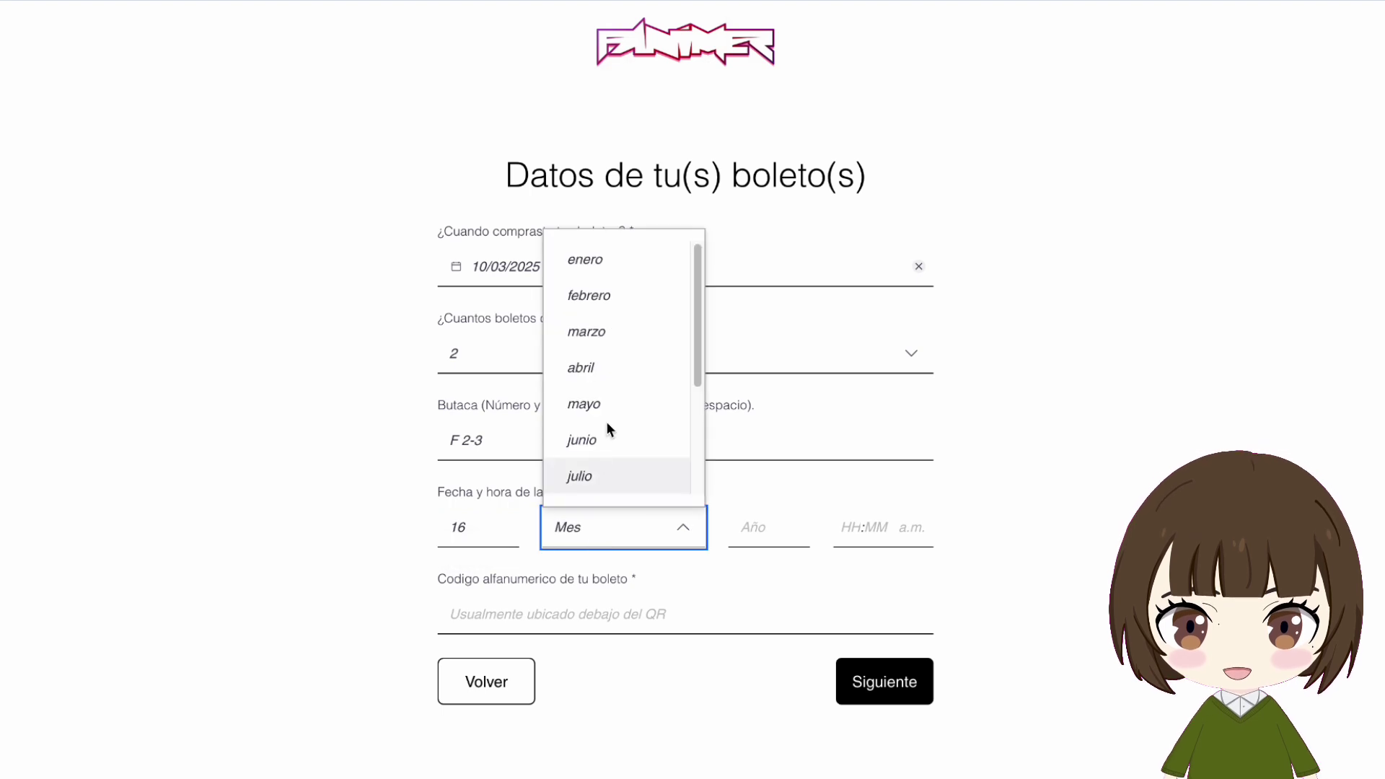
{"action": "left_click", "coordinate": [597, 326]}
{"action": "left_click", "coordinate": [763, 527]}
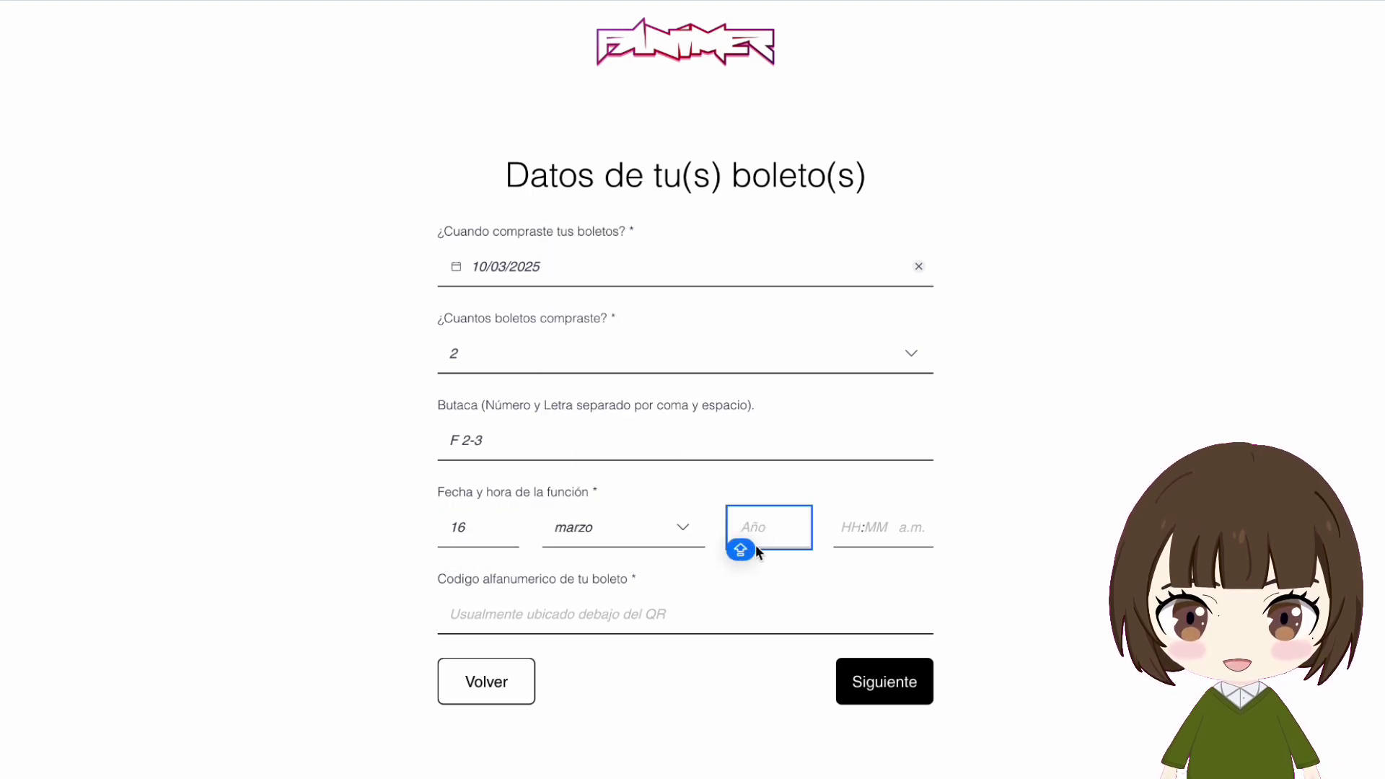
{"action": "type", "text": "2025"}
{"action": "left_click", "coordinate": [844, 529]}
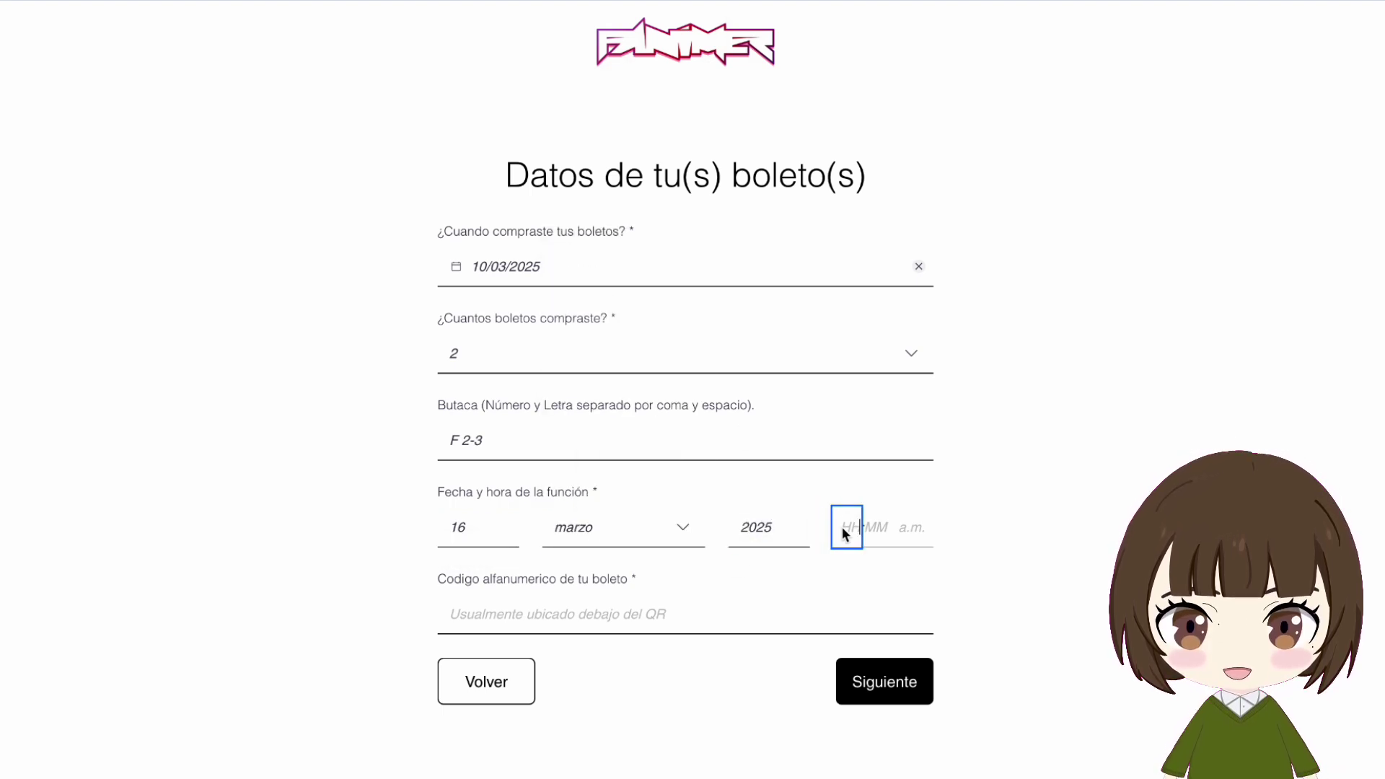
{"action": "type", "text": "19"}
{"action": "left_click", "coordinate": [875, 531]}
{"action": "type", "text": "07:05 p.m."}
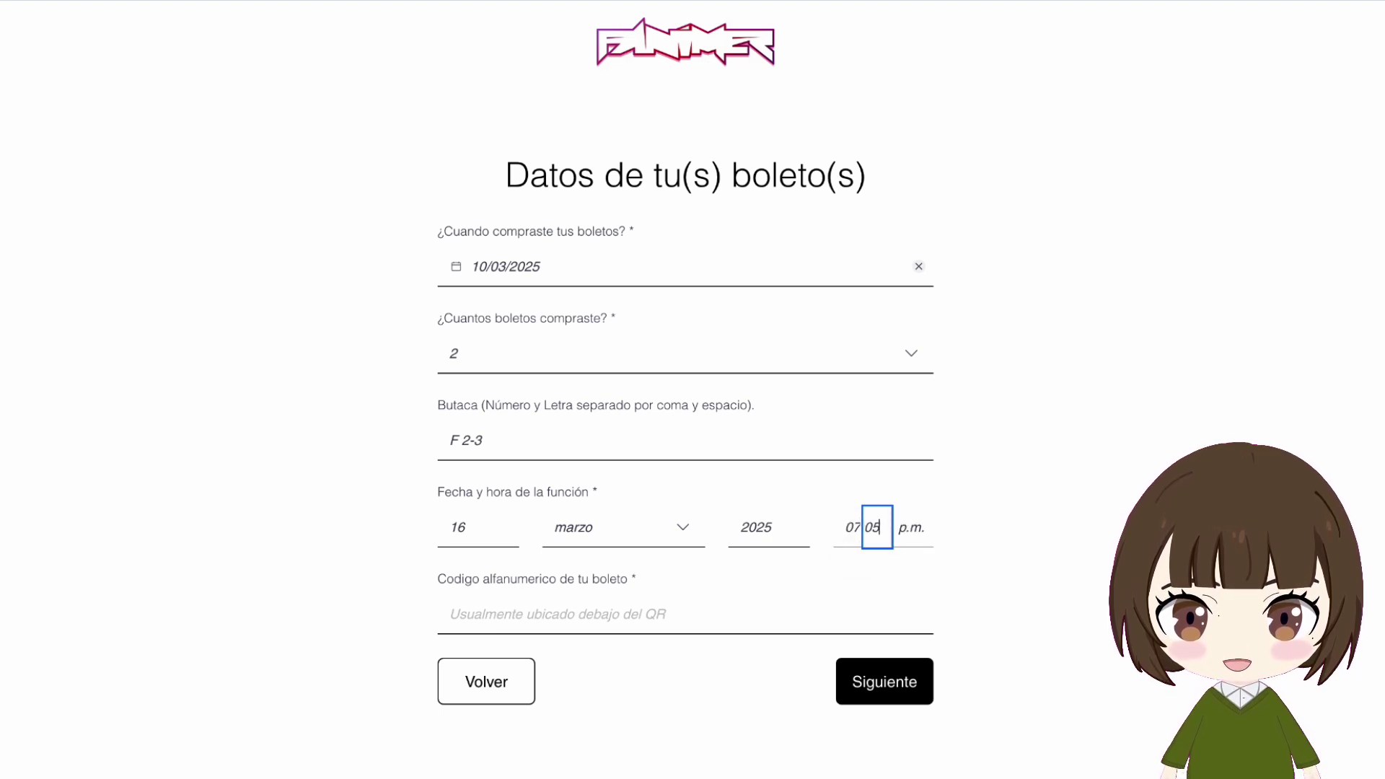
Enter the ticket's alphanumeric code in its required field
{"action": "left_click", "coordinate": [722, 615]}
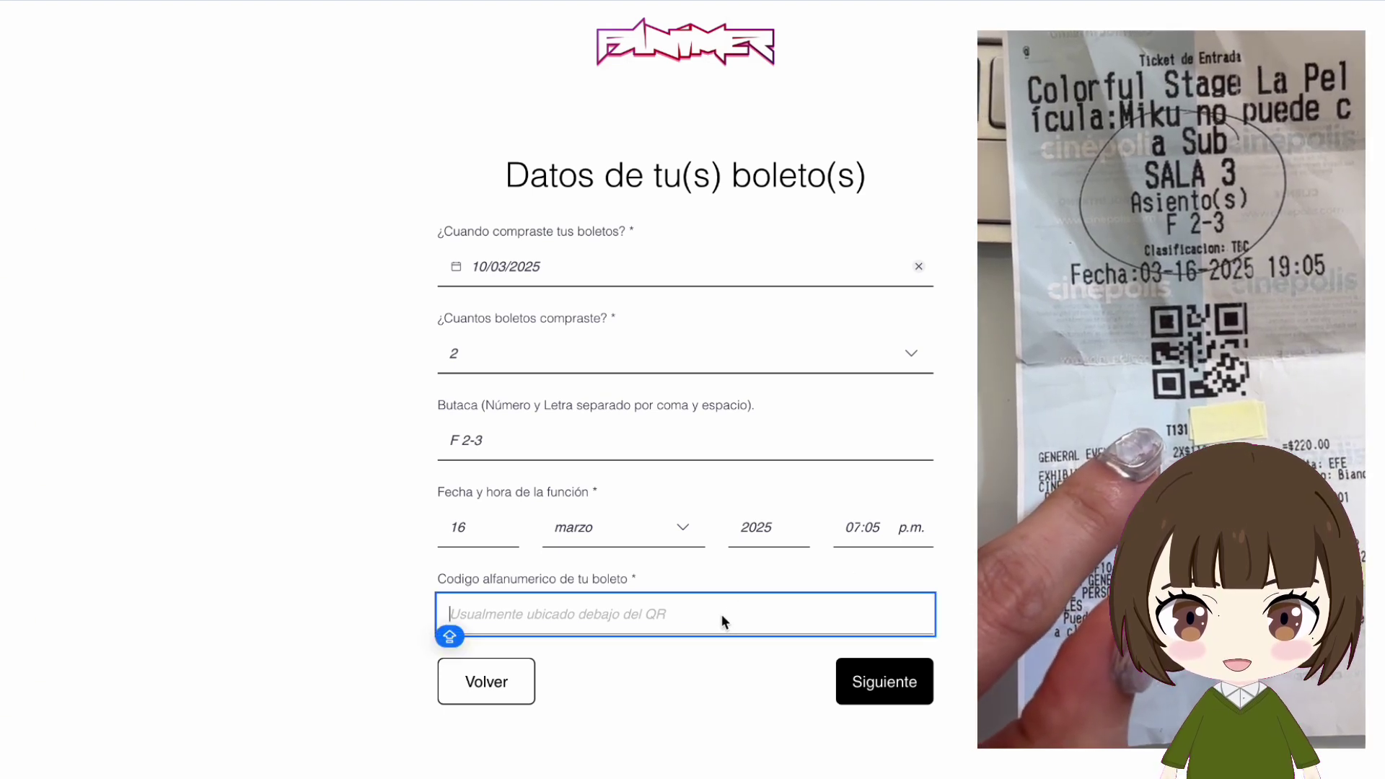
{"action": "type", "text": "T"}
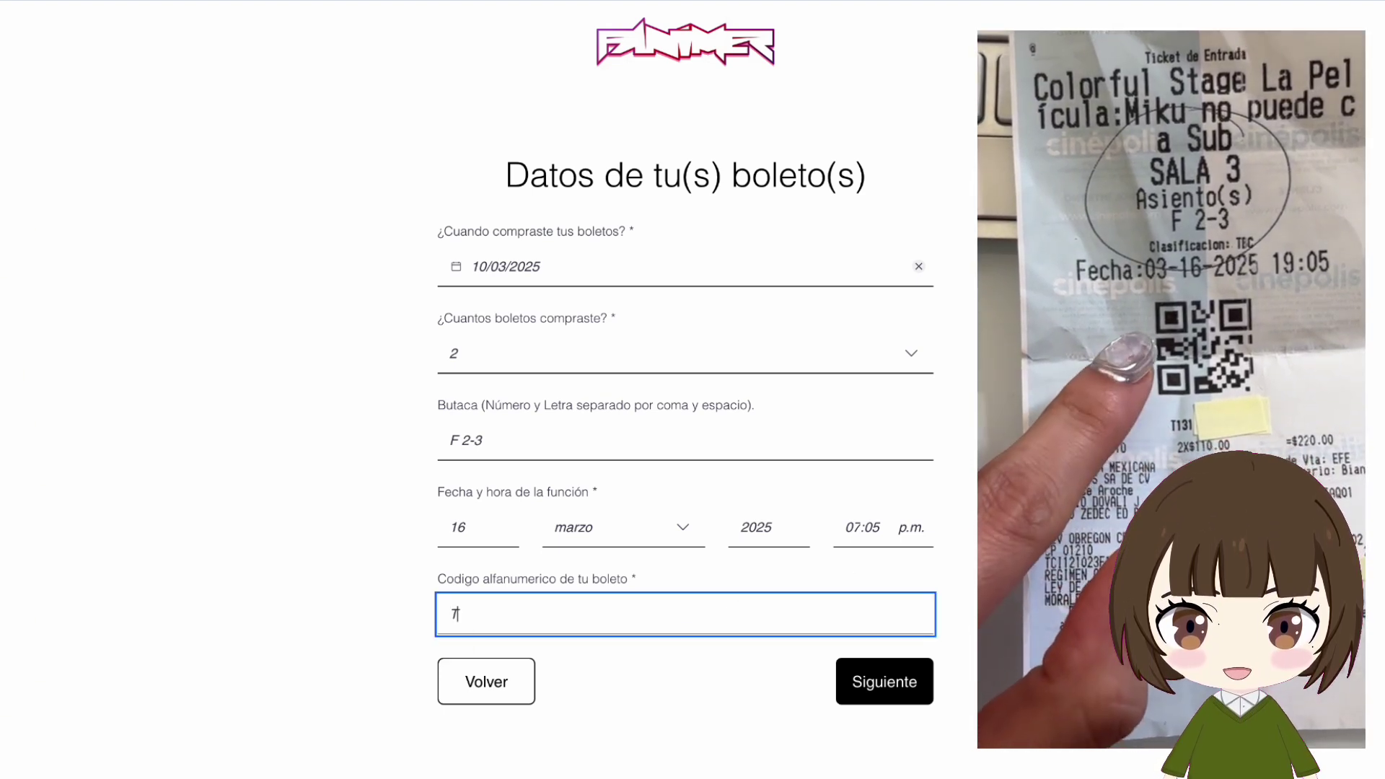
{"action": "type", "text": "000 0"}
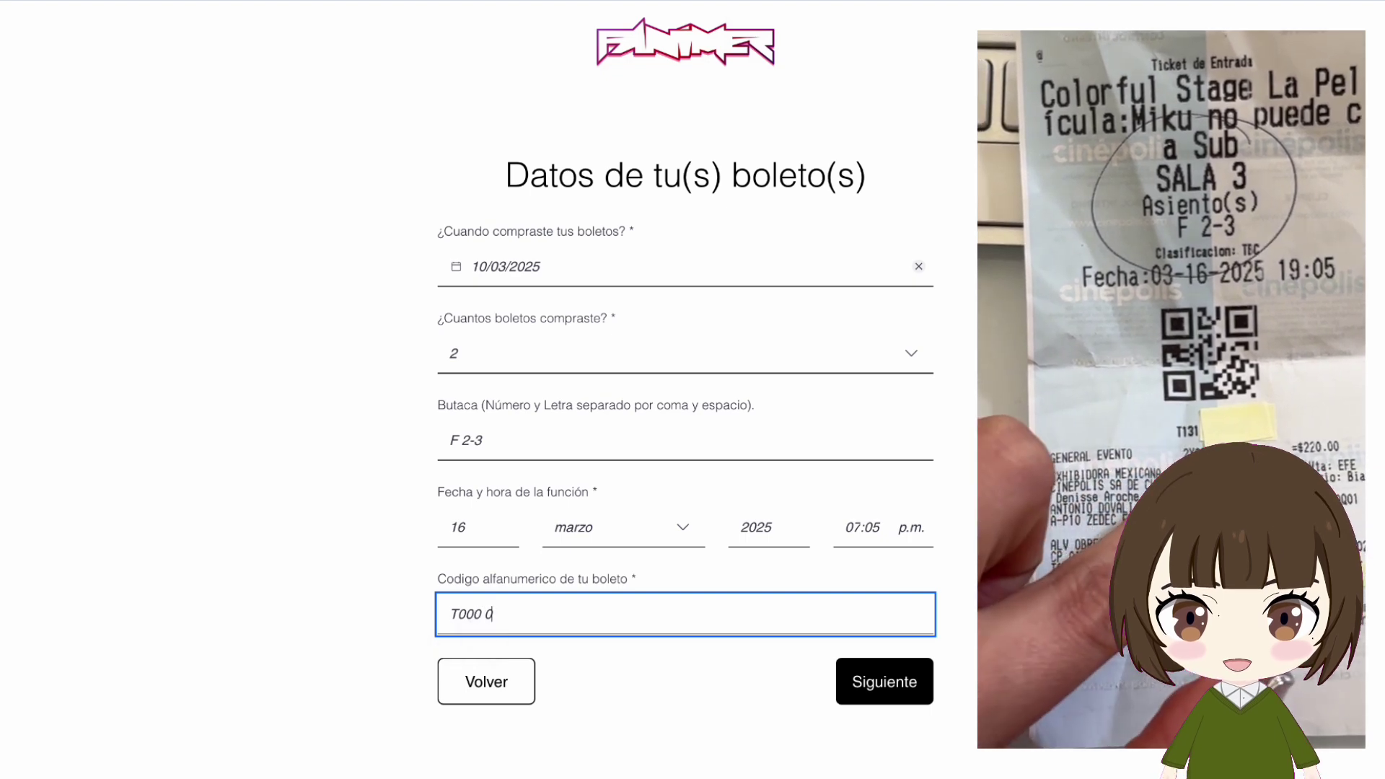
{"action": "type", "text": "0000000"}
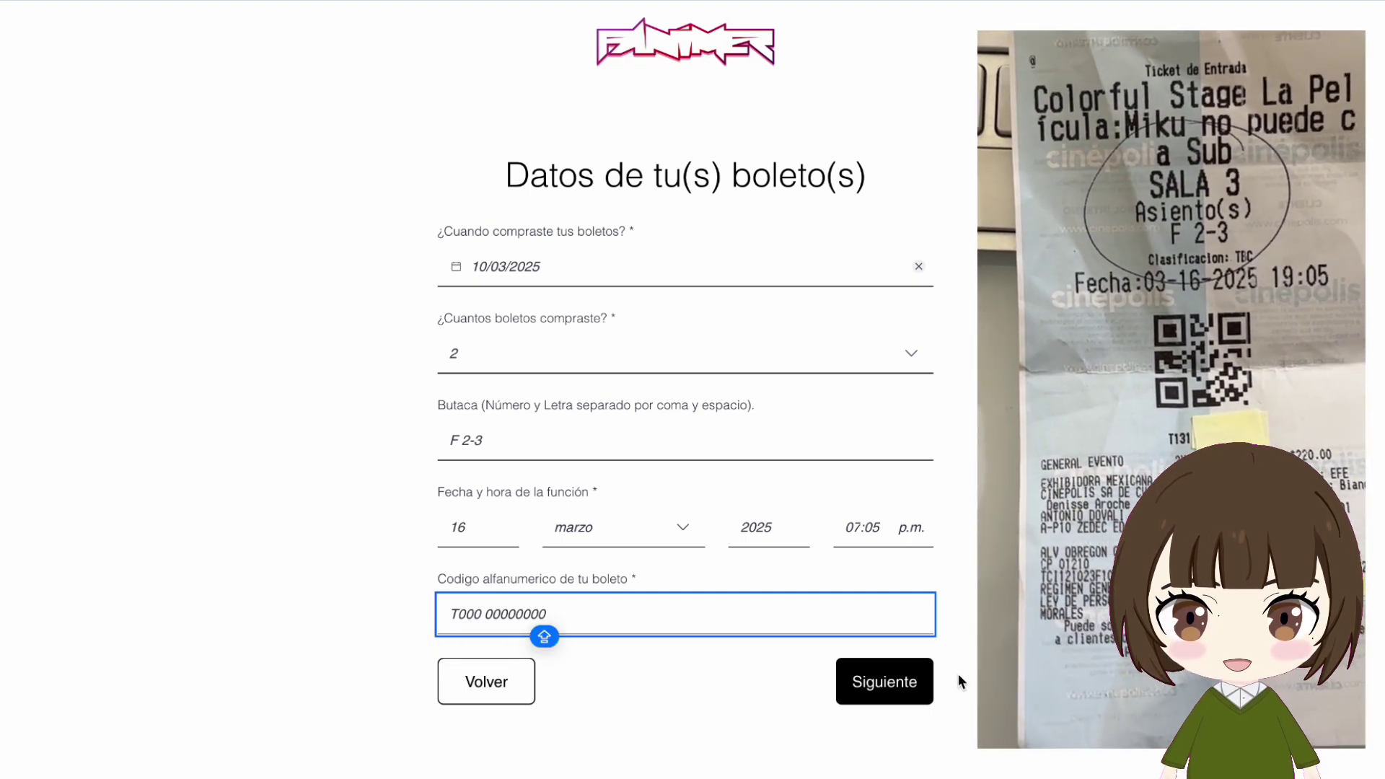
Continue to the ticket photo page and upload IMG_2542.JPG from the Downloads folder
{"action": "left_click", "coordinate": [907, 693]}
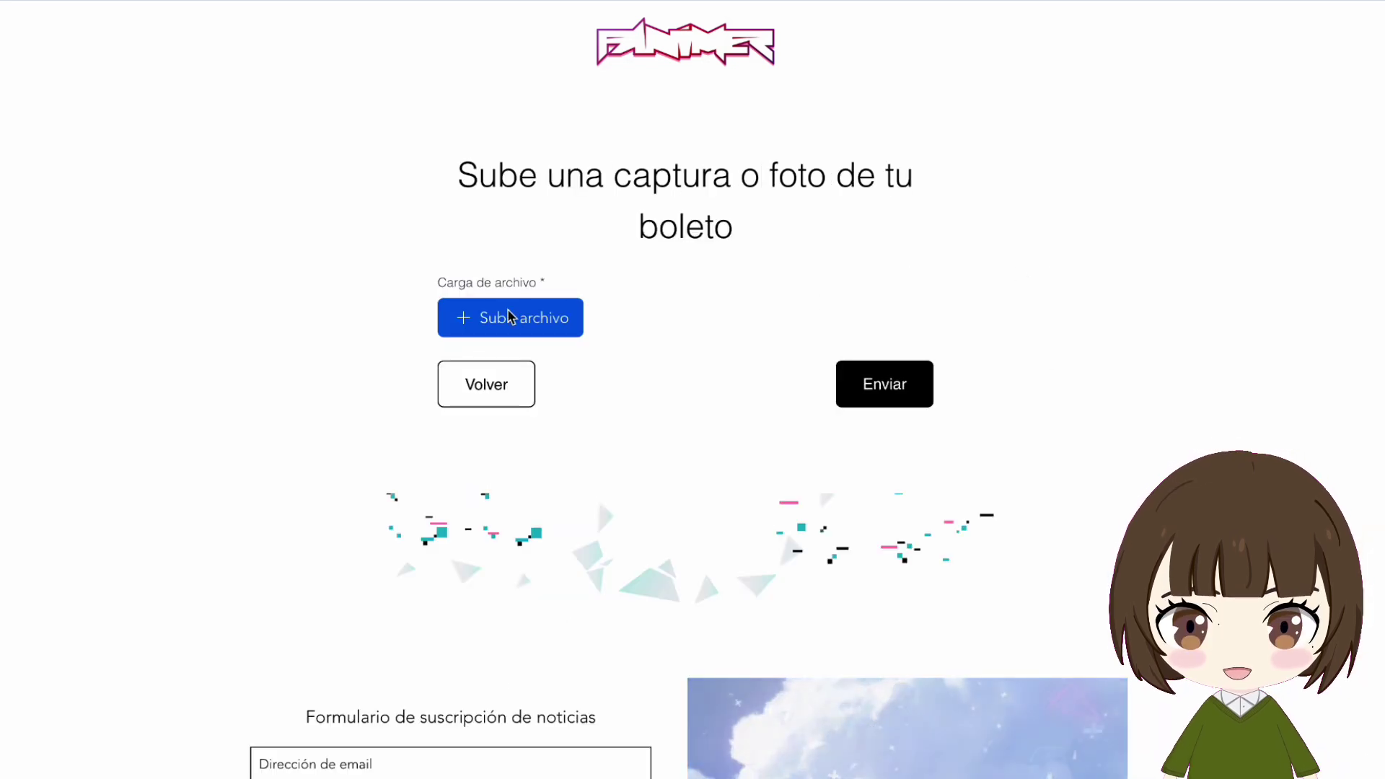
{"action": "left_click", "coordinate": [508, 330]}
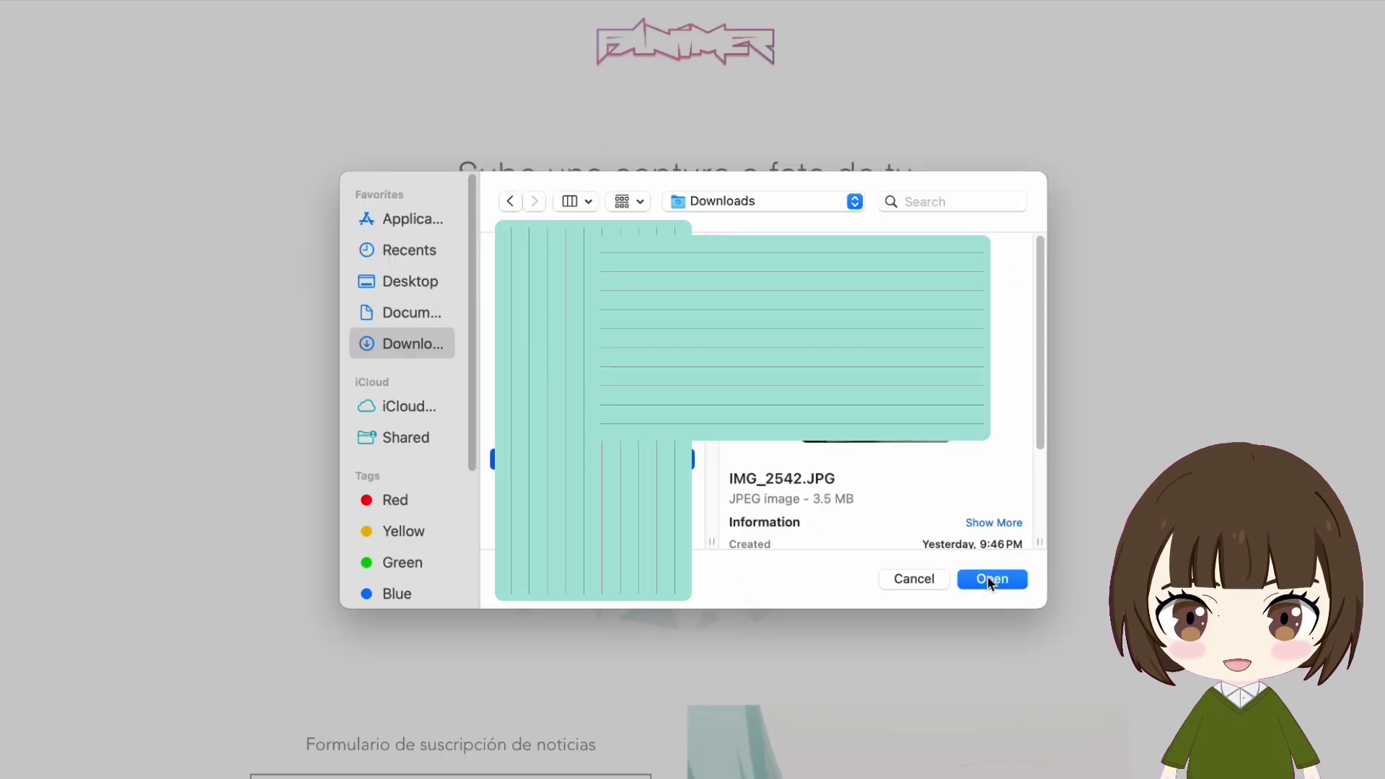
{"action": "left_click", "coordinate": [992, 578]}
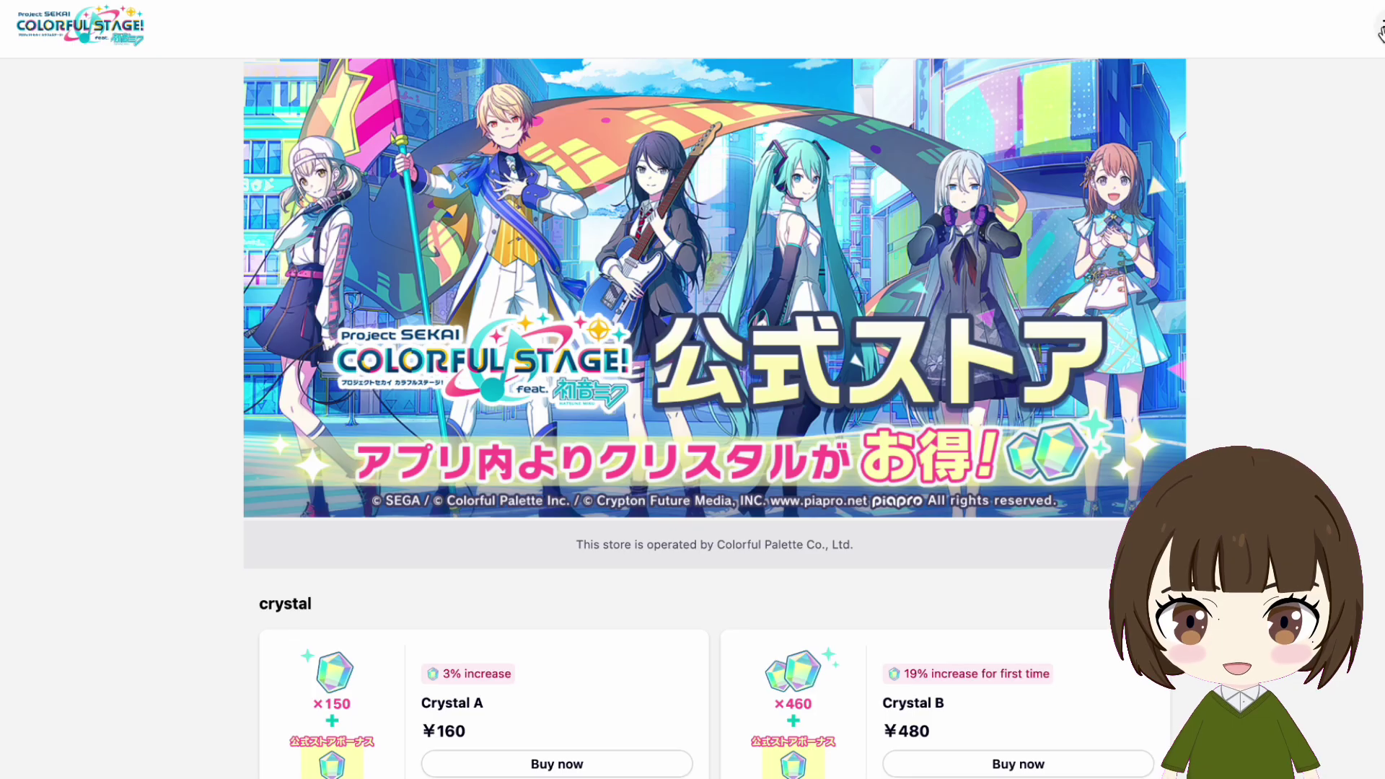
On the Project SEKAI Colorful Stage official store, open the serial code entry page, paste the serial code and submit it
{"action": "left_click", "coordinate": [1380, 33]}
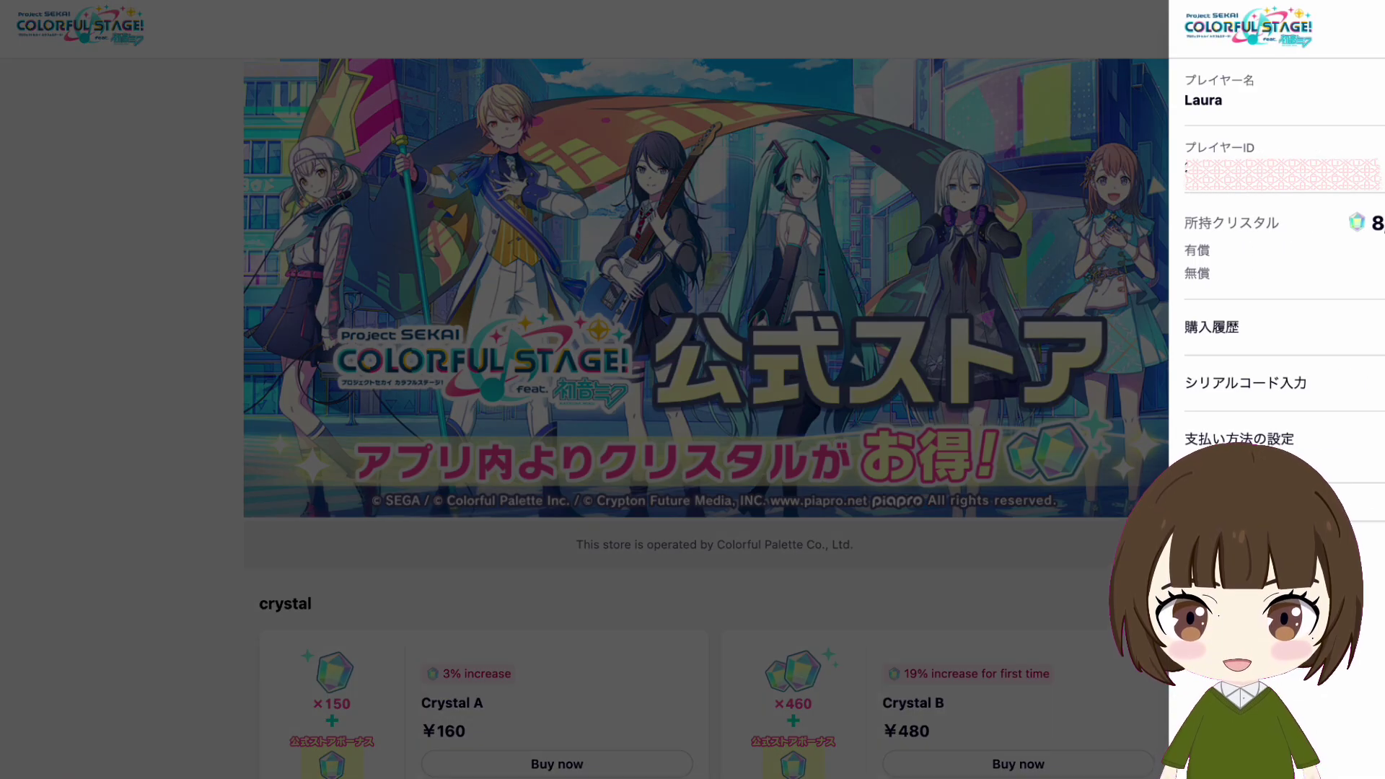
{"action": "left_click", "coordinate": [1300, 394]}
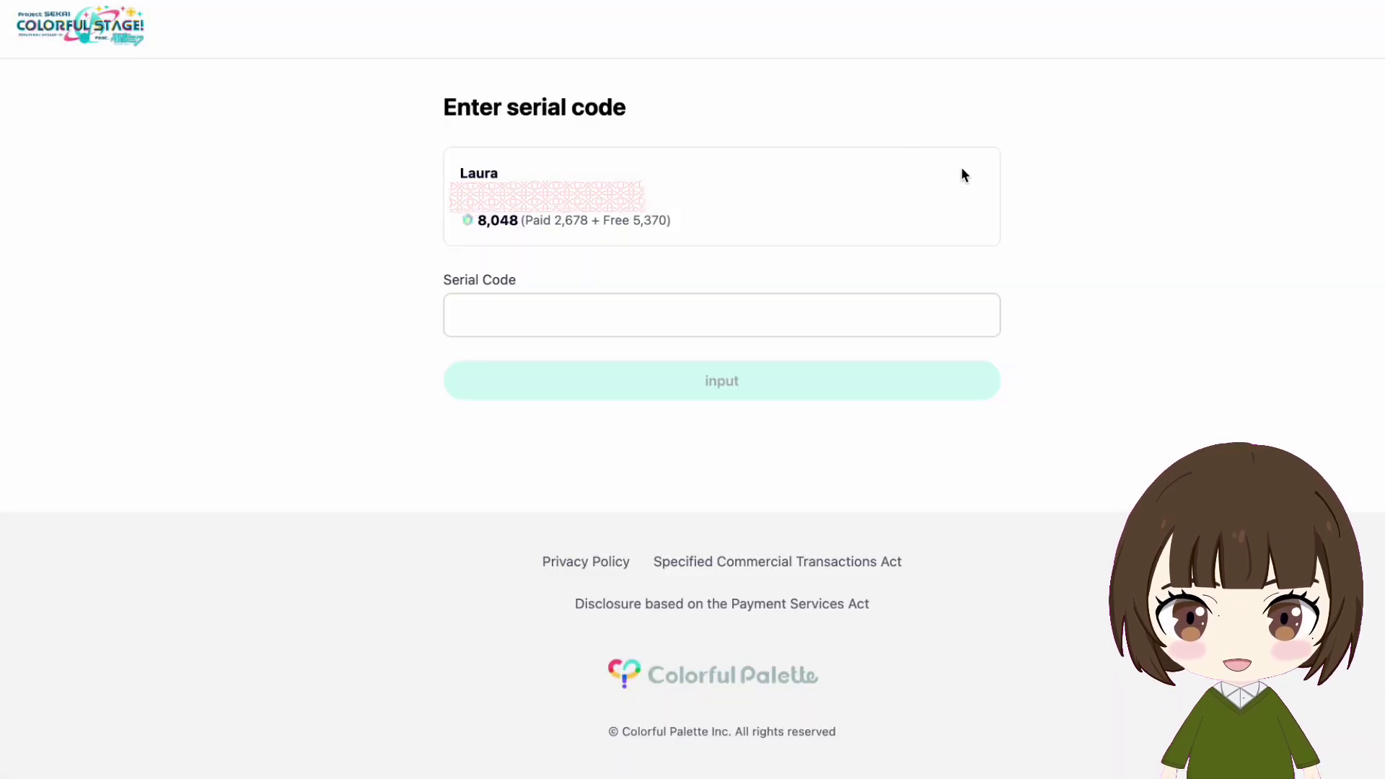
{"action": "left_click", "coordinate": [747, 318]}
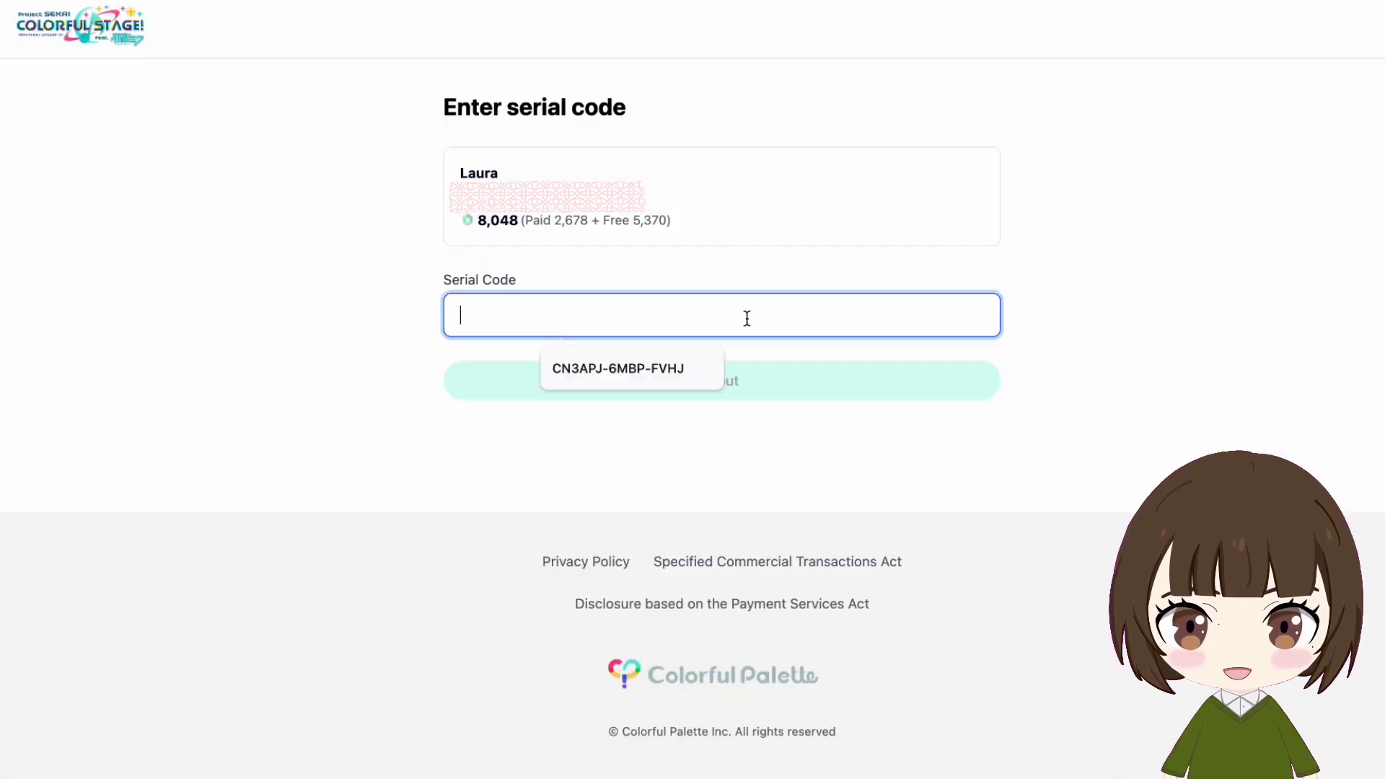
{"action": "key", "text": "ctrl+v"}
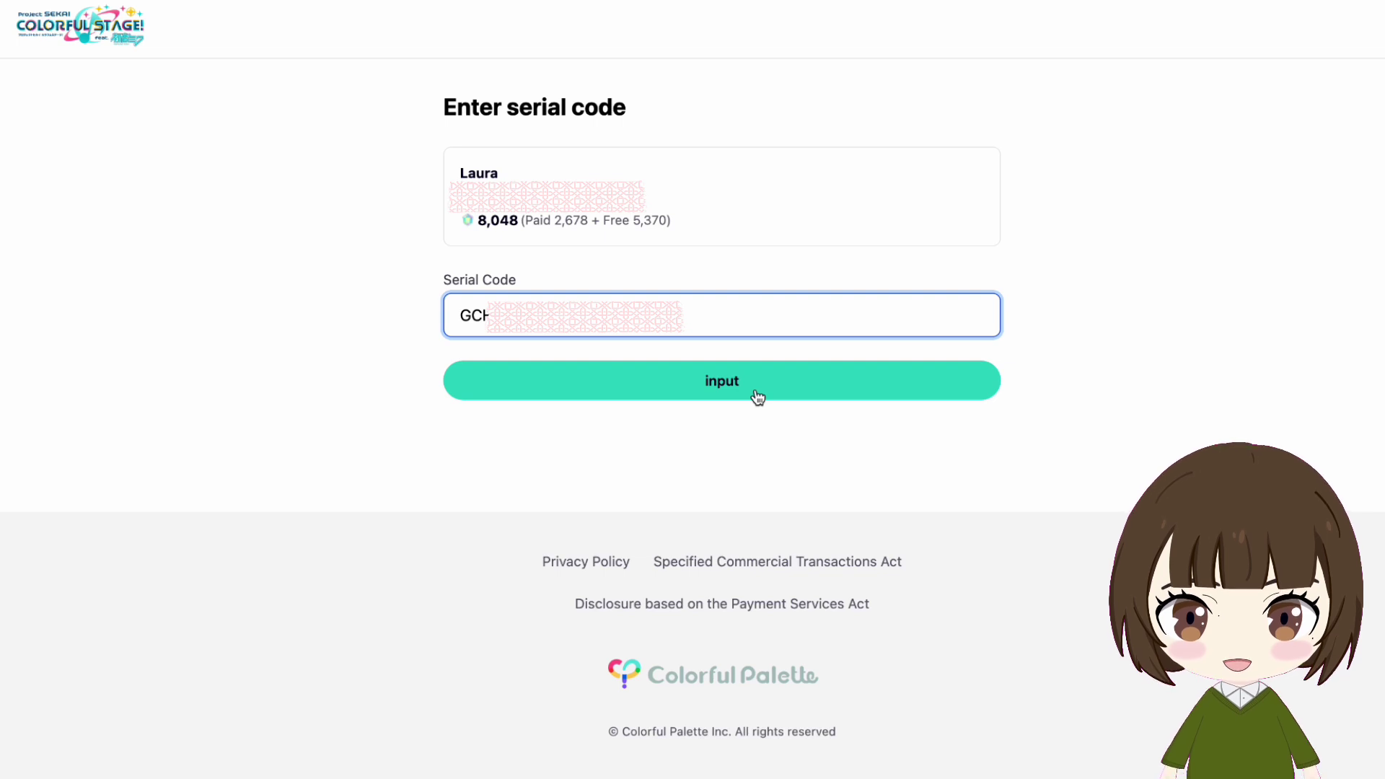
{"action": "left_click", "coordinate": [757, 396]}
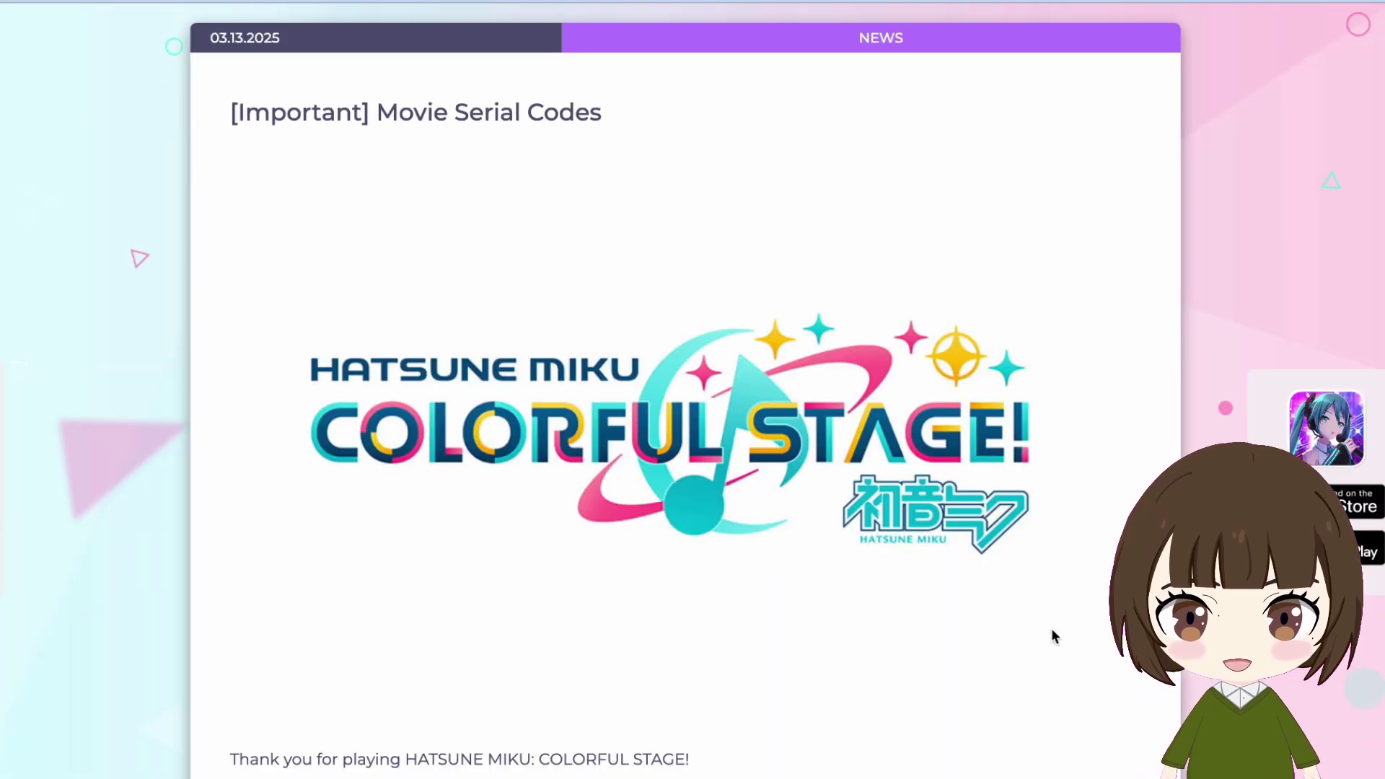
Read the Movie Serial Codes news post, highlighting the lines on when code input becomes available and on keeping the codes safe
{"action": "scroll", "coordinate": [1101, 655], "scroll_direction": "down", "scroll_amount": 5}
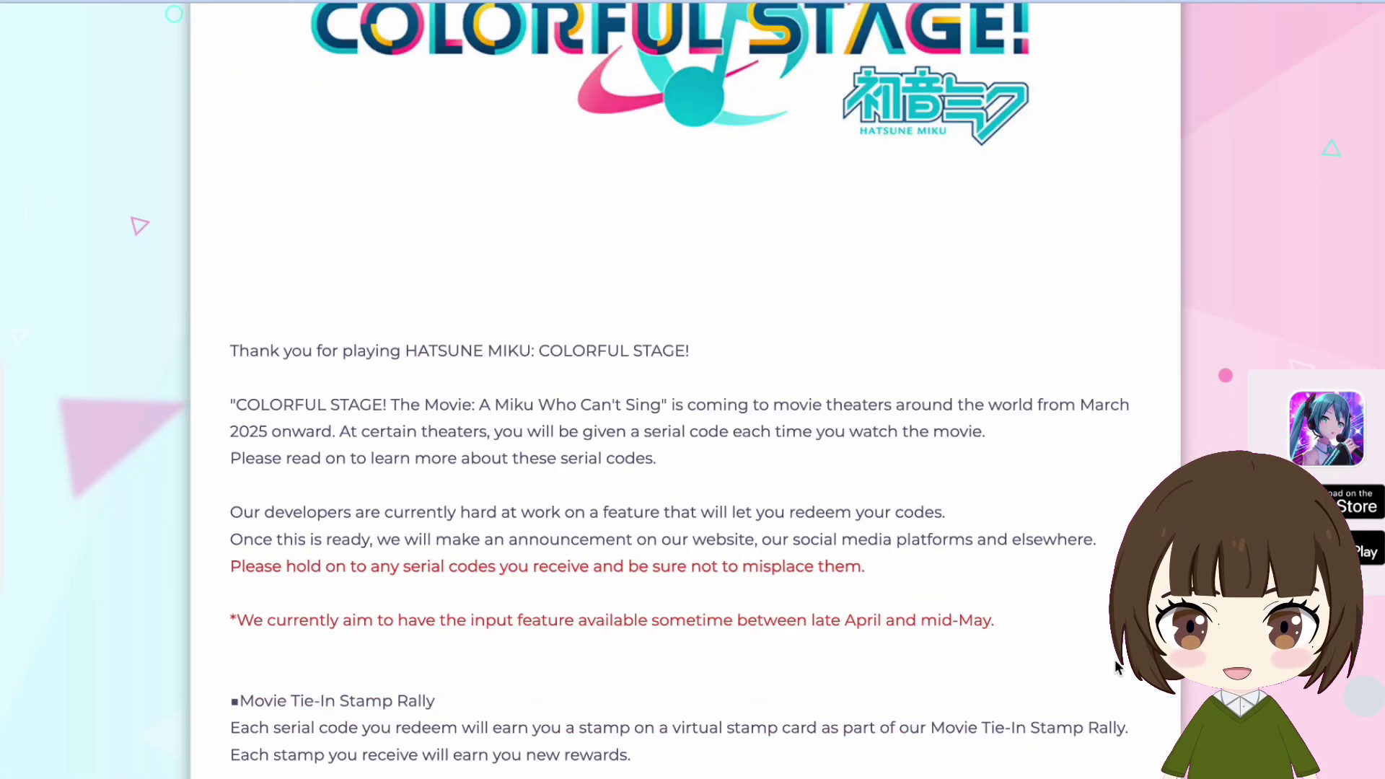
{"action": "scroll", "coordinate": [1114, 659], "scroll_direction": "down", "scroll_amount": 3}
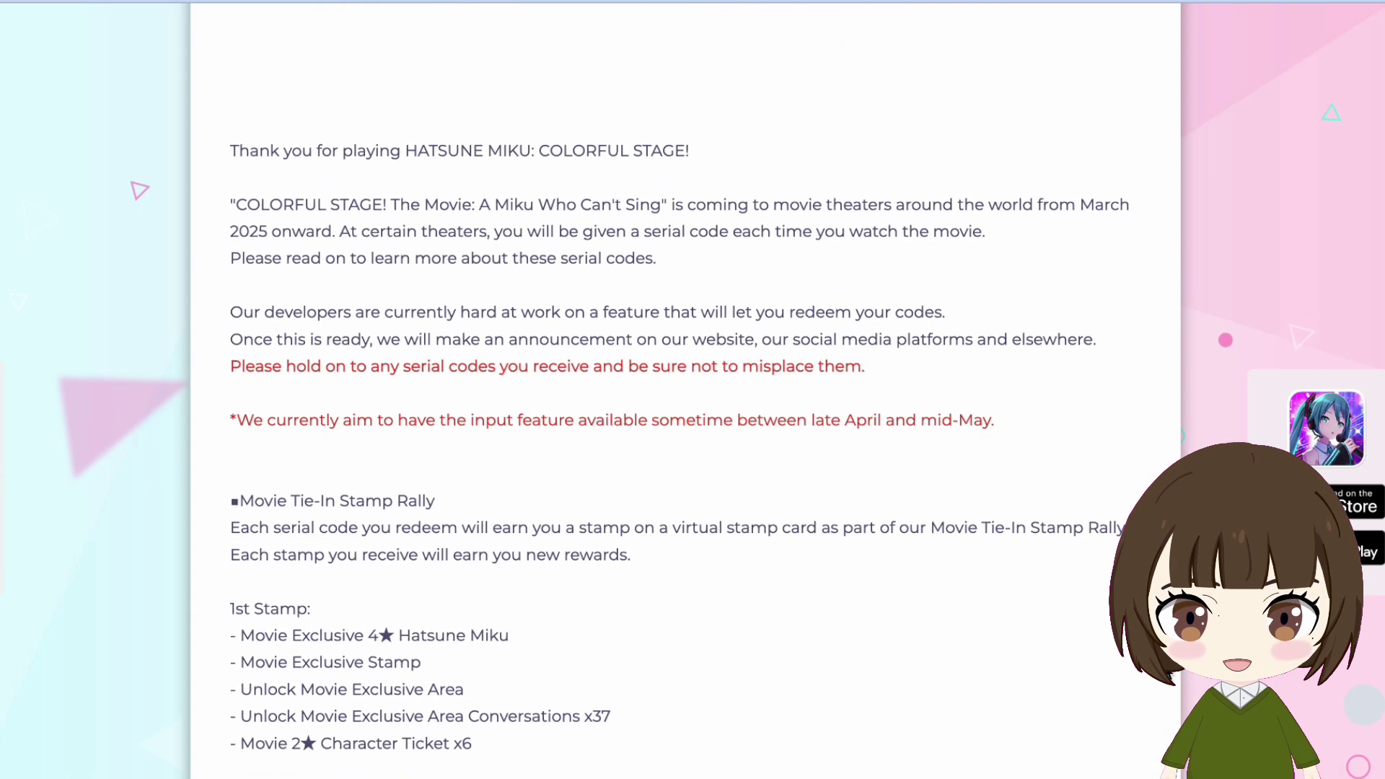
{"action": "scroll", "coordinate": [1115, 660], "scroll_direction": "down", "scroll_amount": 1}
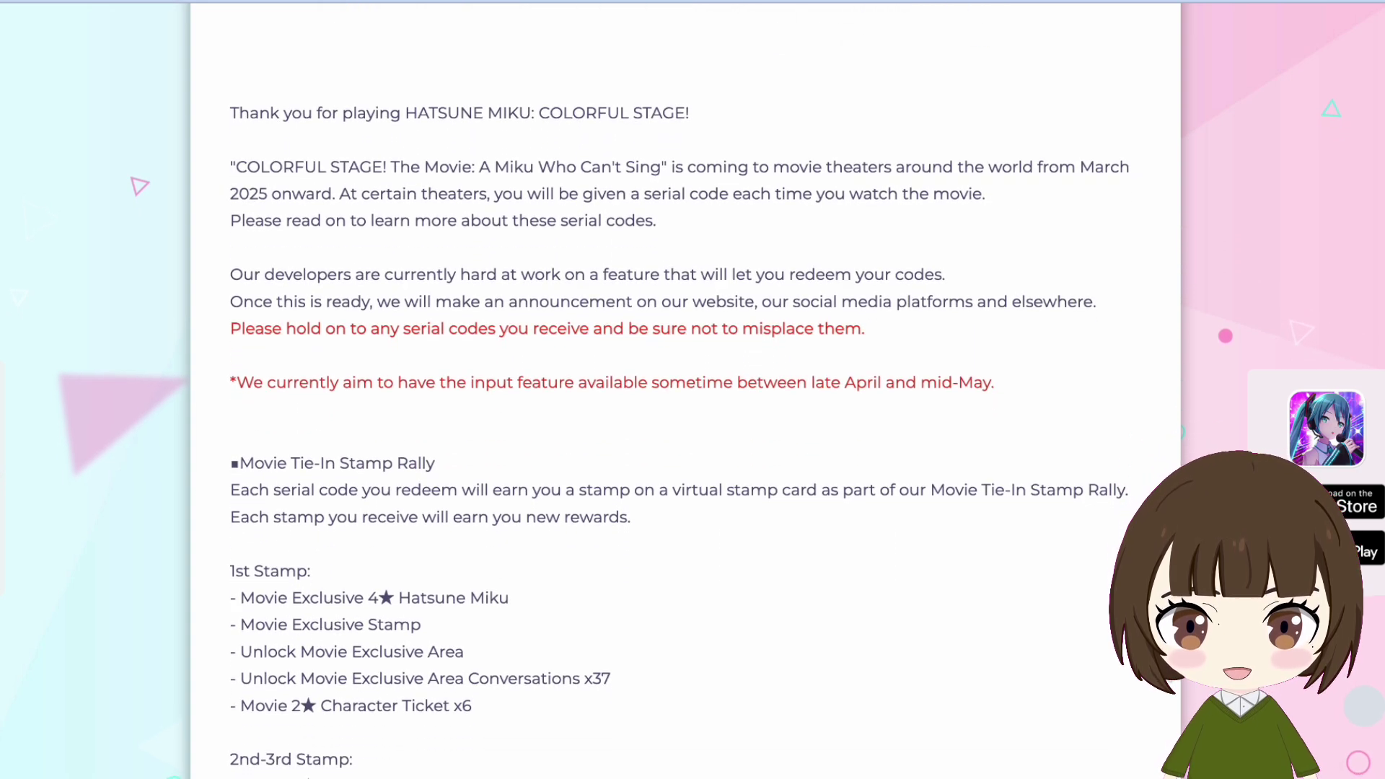
{"action": "scroll", "coordinate": [1104, 630], "scroll_direction": "down", "scroll_amount": 2}
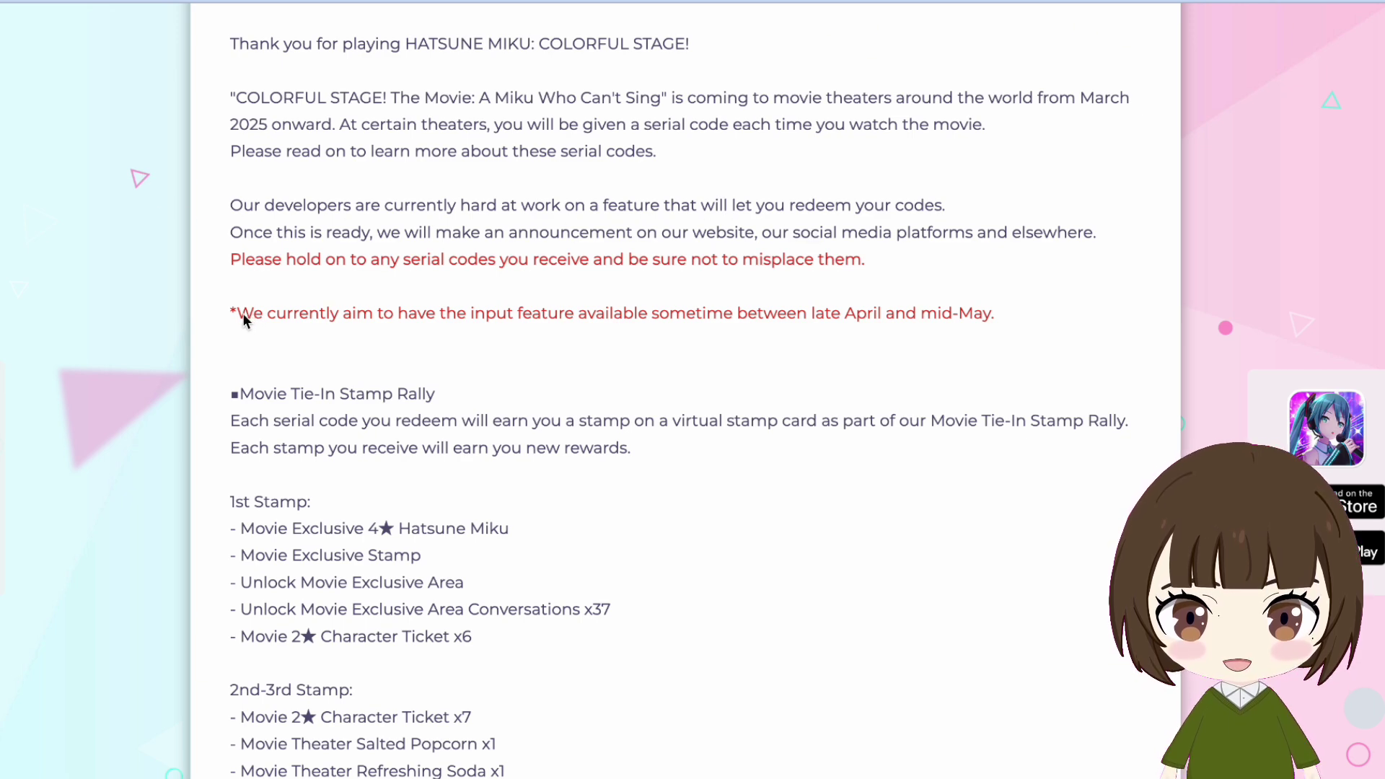
{"action": "left_click_drag", "start_coordinate": [240, 313], "coordinate": [998, 326]}
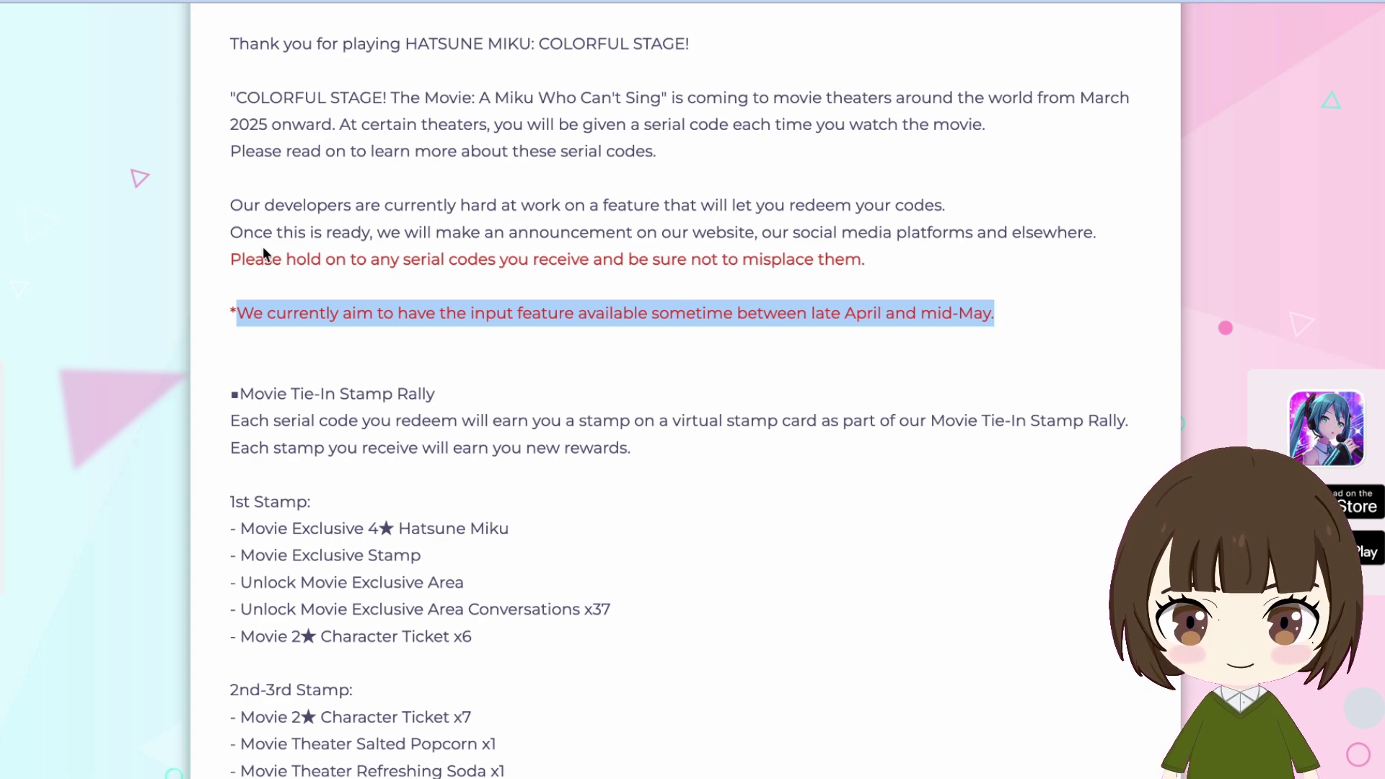
{"action": "left_click", "coordinate": [225, 257]}
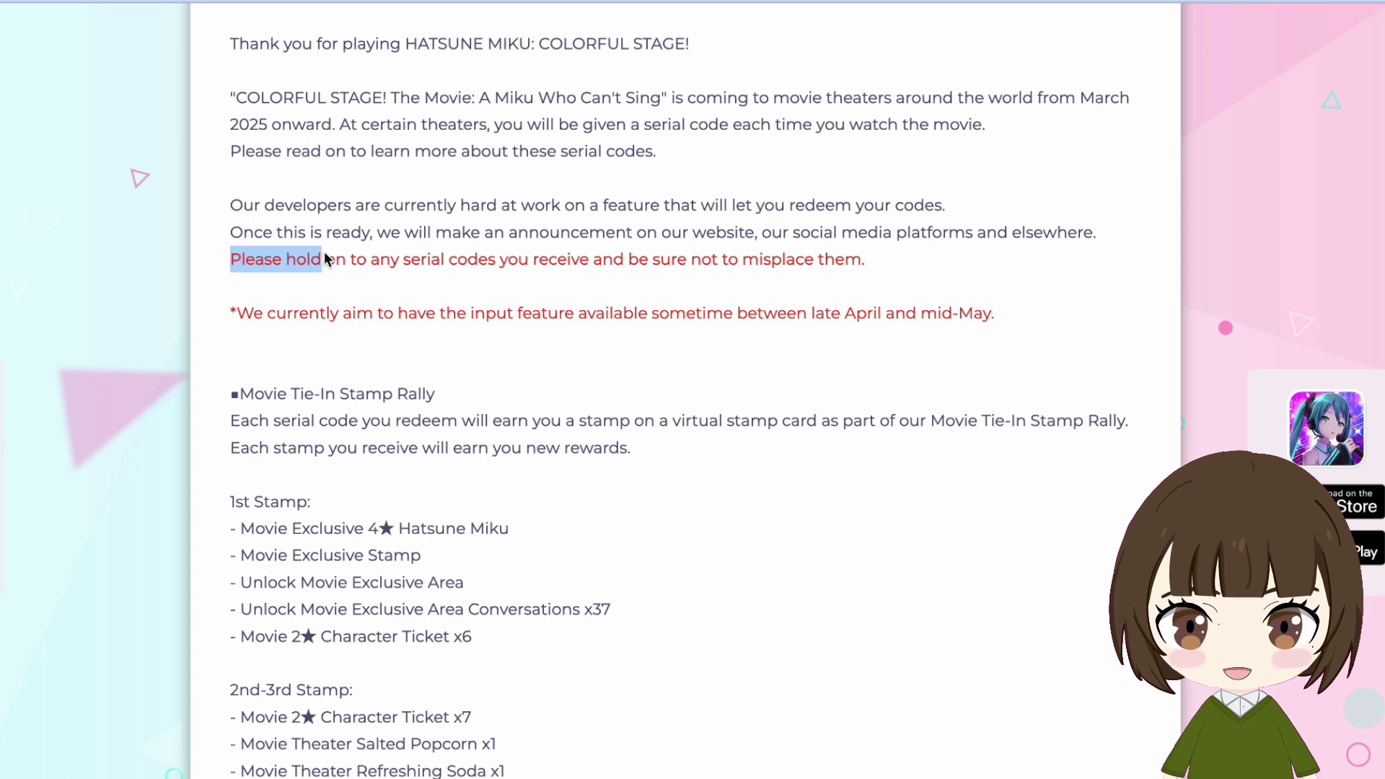
{"action": "left_click_drag", "start_coordinate": [661, 274], "coordinate": [774, 275]}
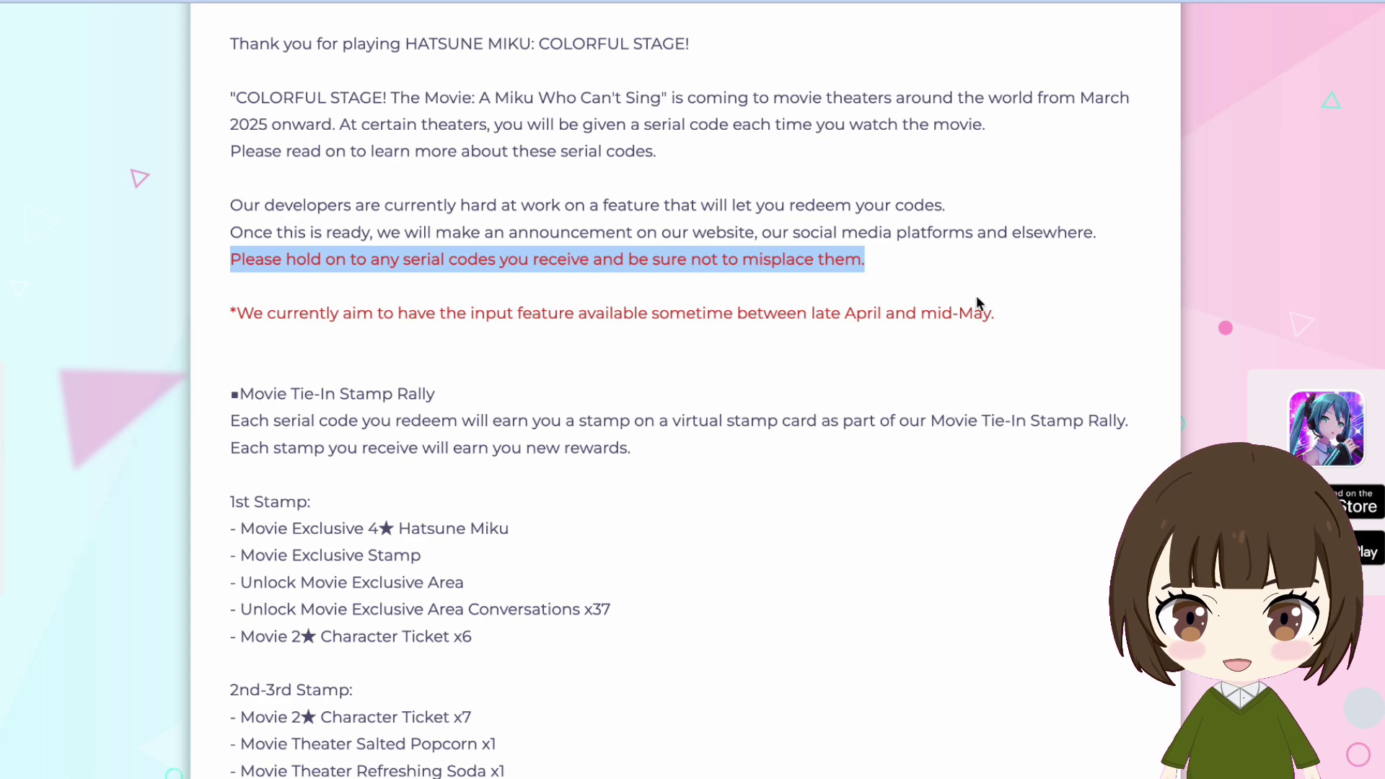
{"action": "left_click", "coordinate": [1161, 390]}
Review the Movie Tie-In Stamp Rally rewards listed for each stamp in the news post
{"action": "scroll", "coordinate": [1155, 390], "scroll_direction": "down", "scroll_amount": 5}
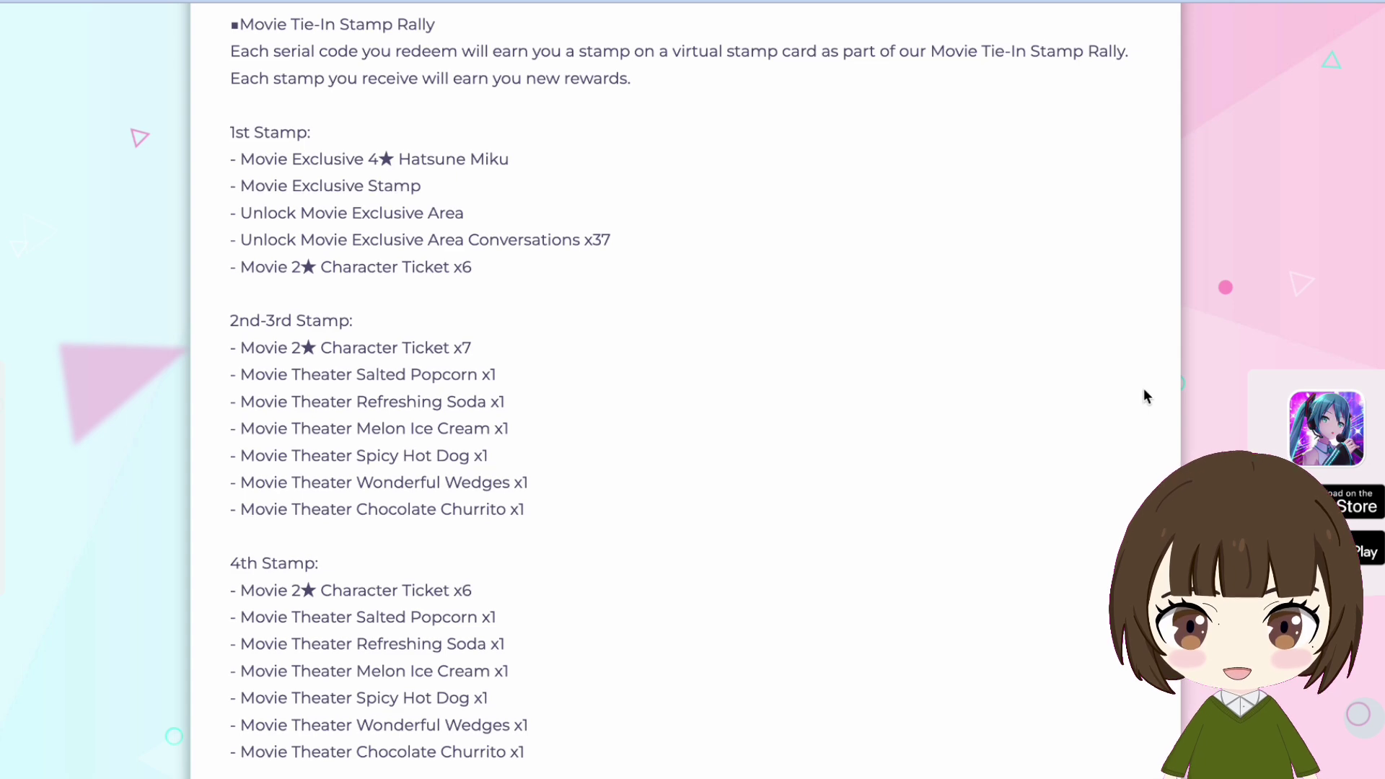
{"action": "scroll", "coordinate": [1141, 391], "scroll_direction": "down", "scroll_amount": 1}
{"action": "scroll", "coordinate": [1139, 384], "scroll_direction": "down", "scroll_amount": 5}
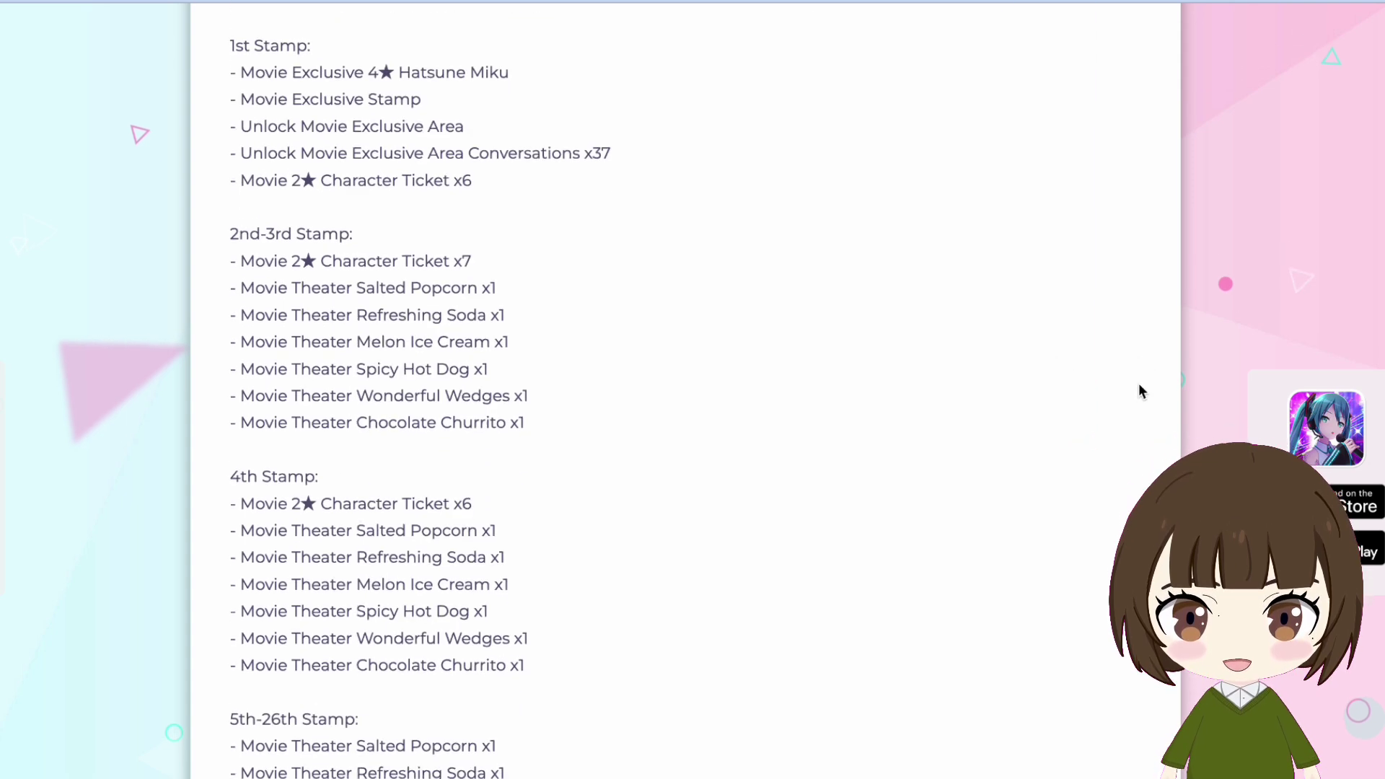